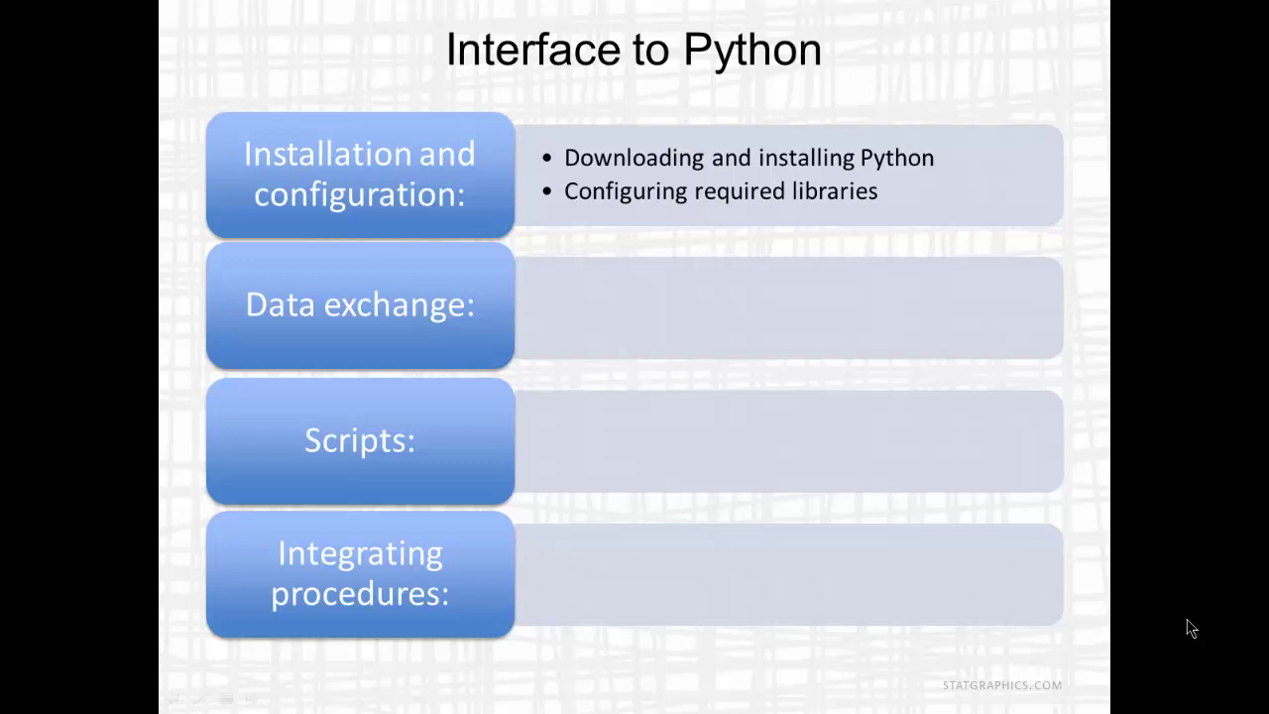
- Reveal the Data exchange, Scripts and Integrating procedures bullets on the Interface to Python slide
key("Right")
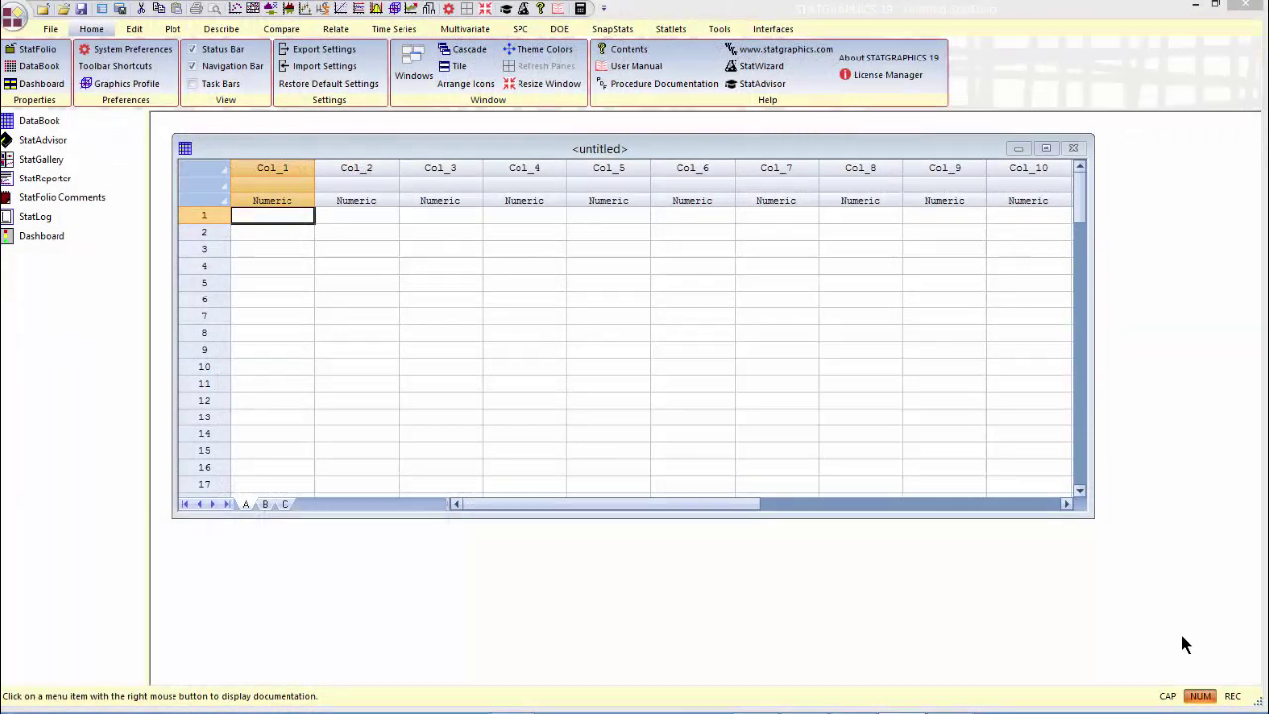
- Open Python Installation and Configuration under Interfaces and visit python.org through Install
left_click(775, 29)
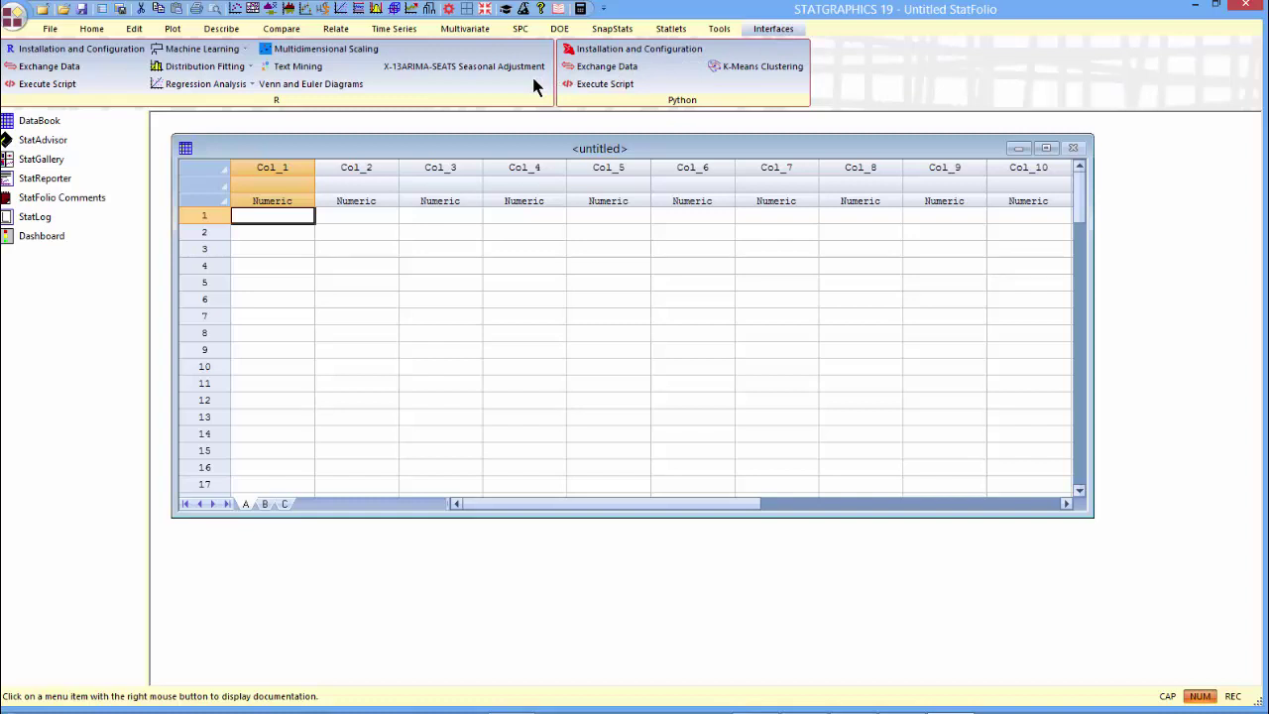
left_click(665, 54)
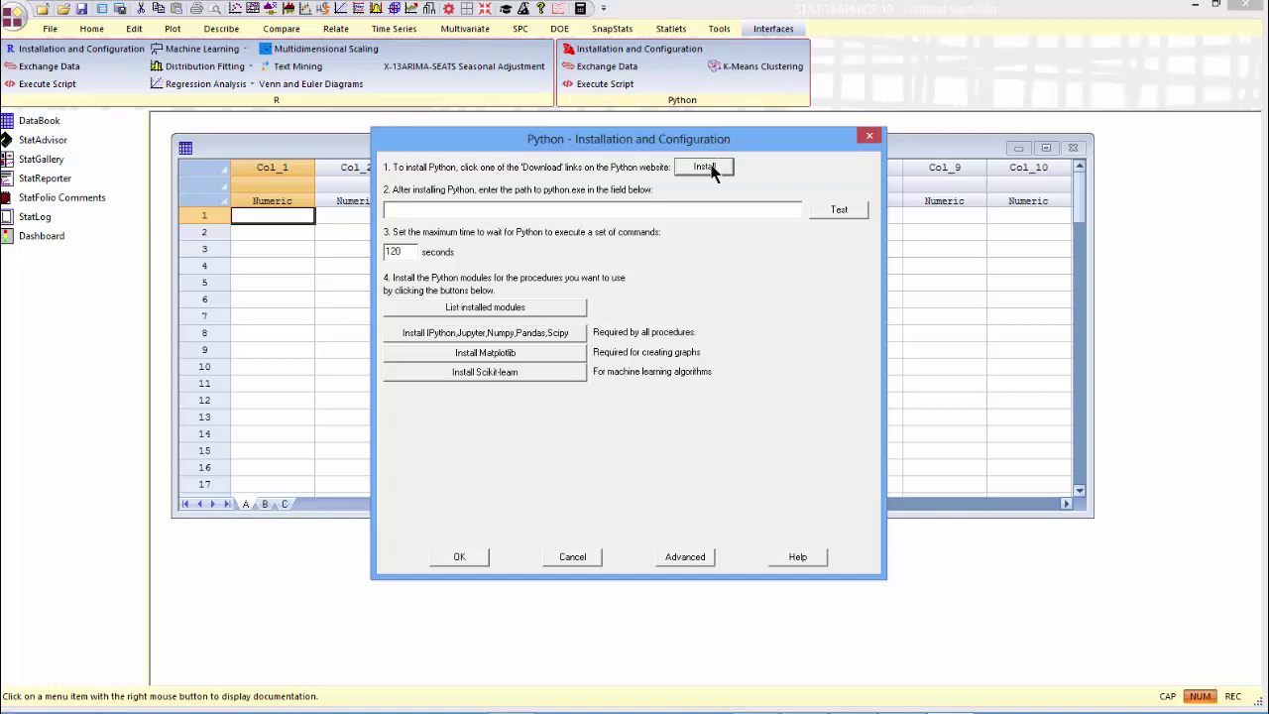
left_click(706, 168)
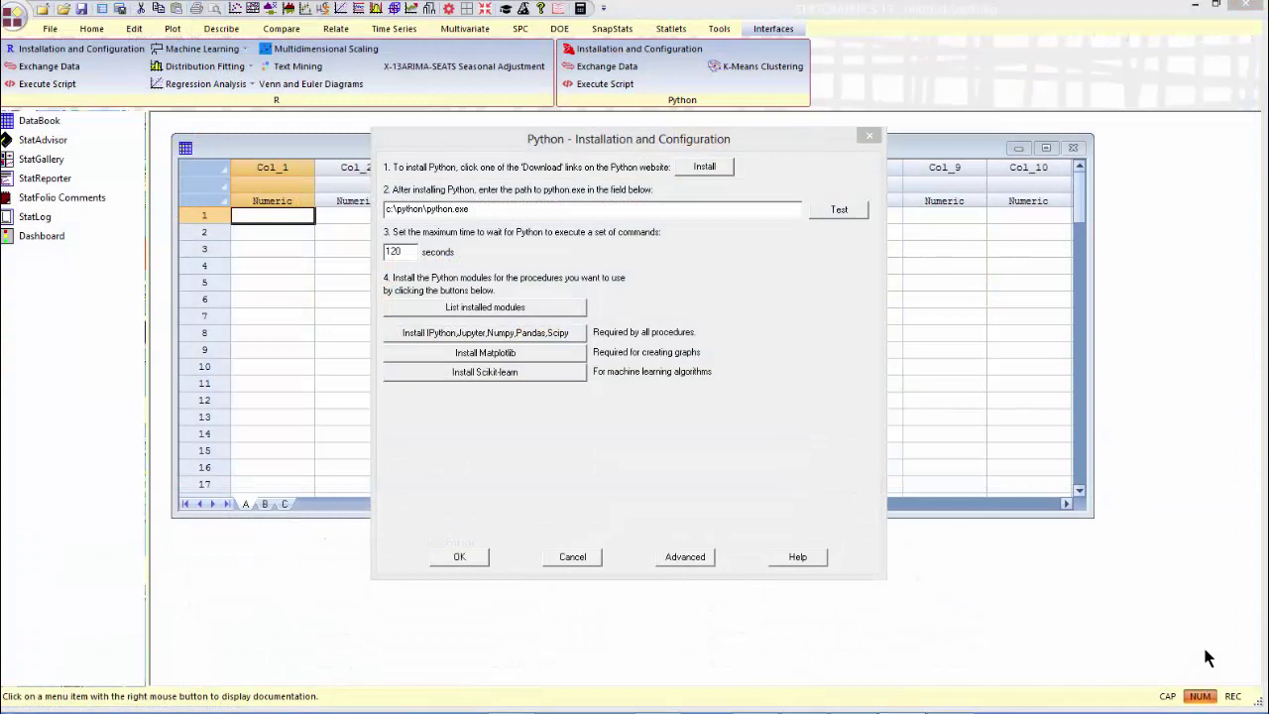
- Test the c:\python\python.exe path, which launches a Python 3.8.5 console
left_click(493, 208)
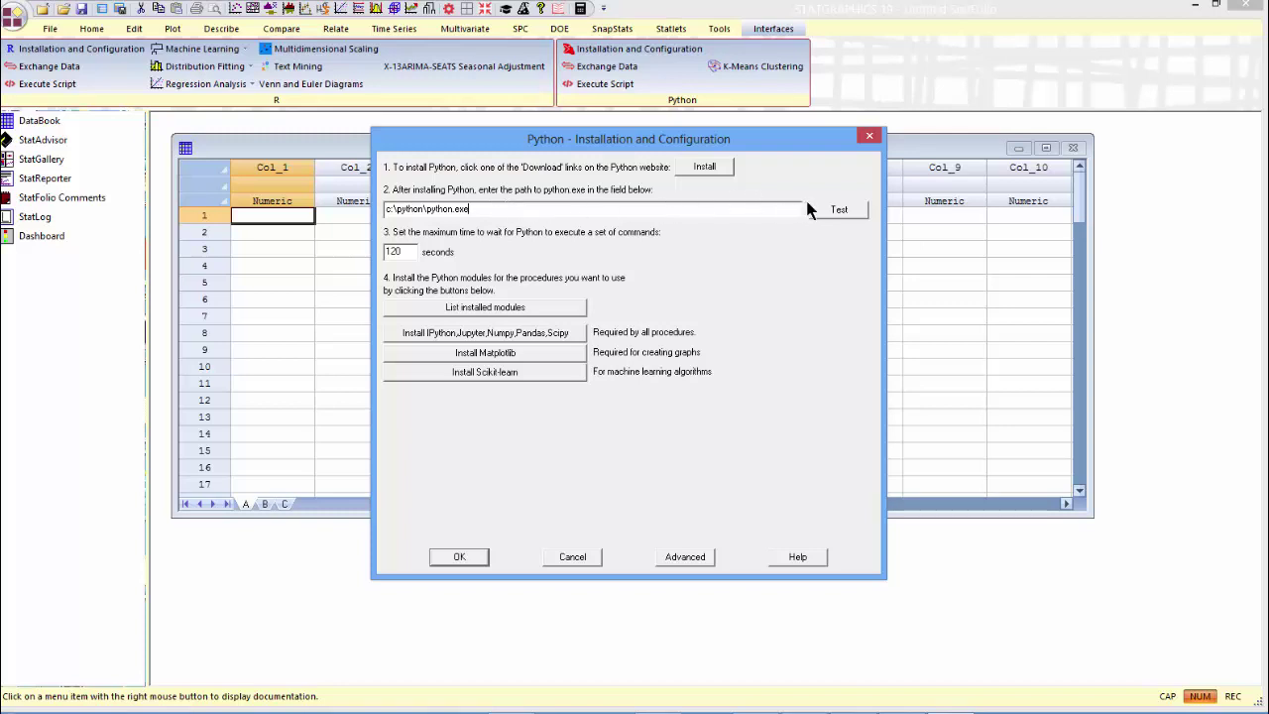
left_click(835, 211)
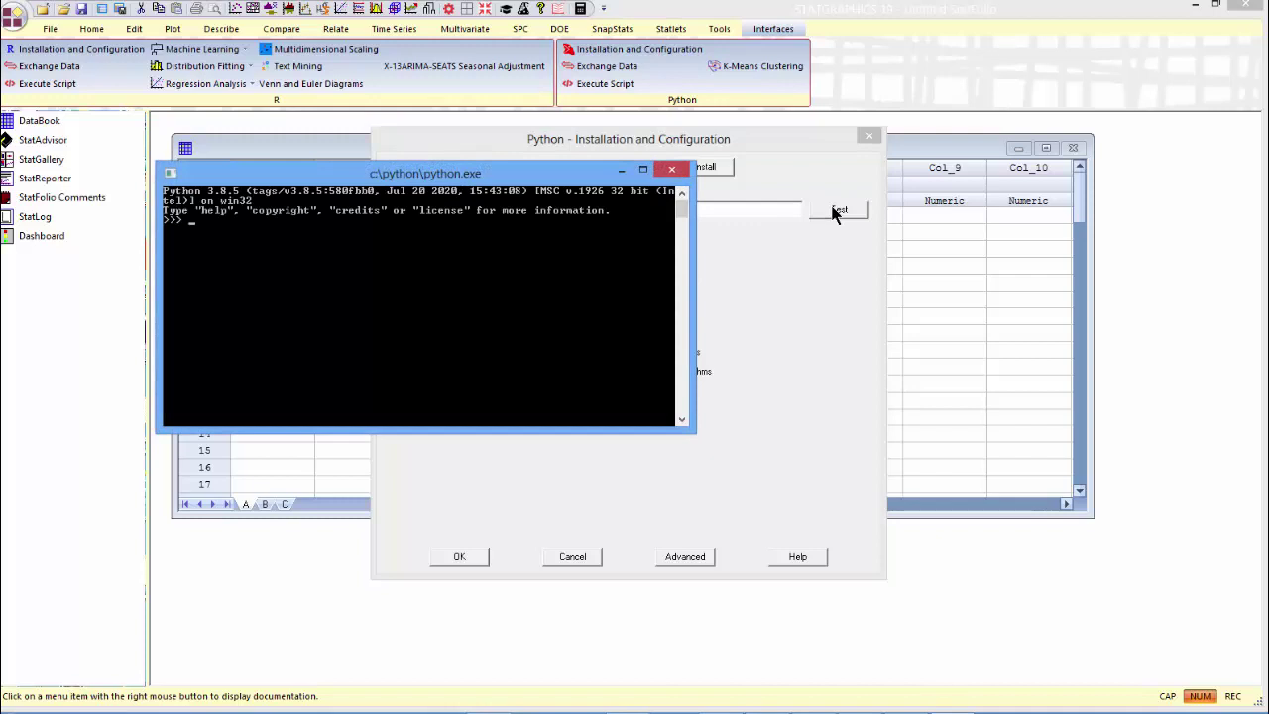
- Close the test Python console and accept the Python configuration with OK
left_click(678, 177)
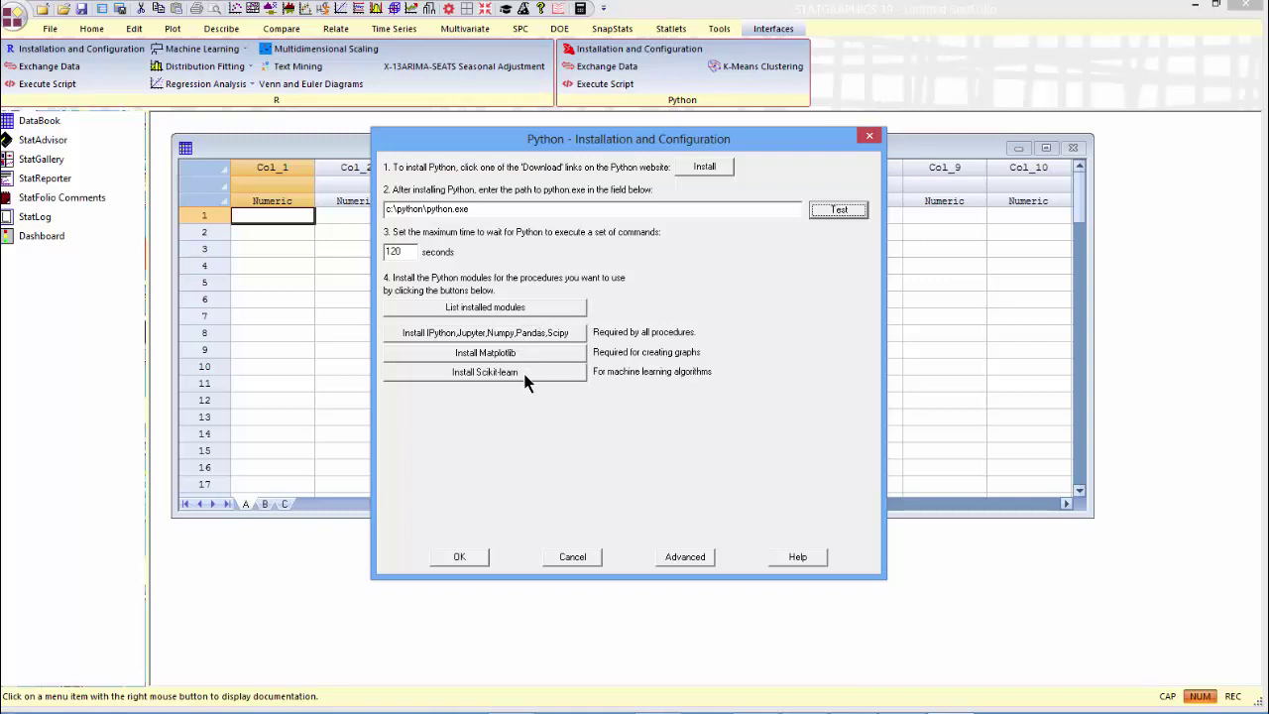
left_click(472, 559)
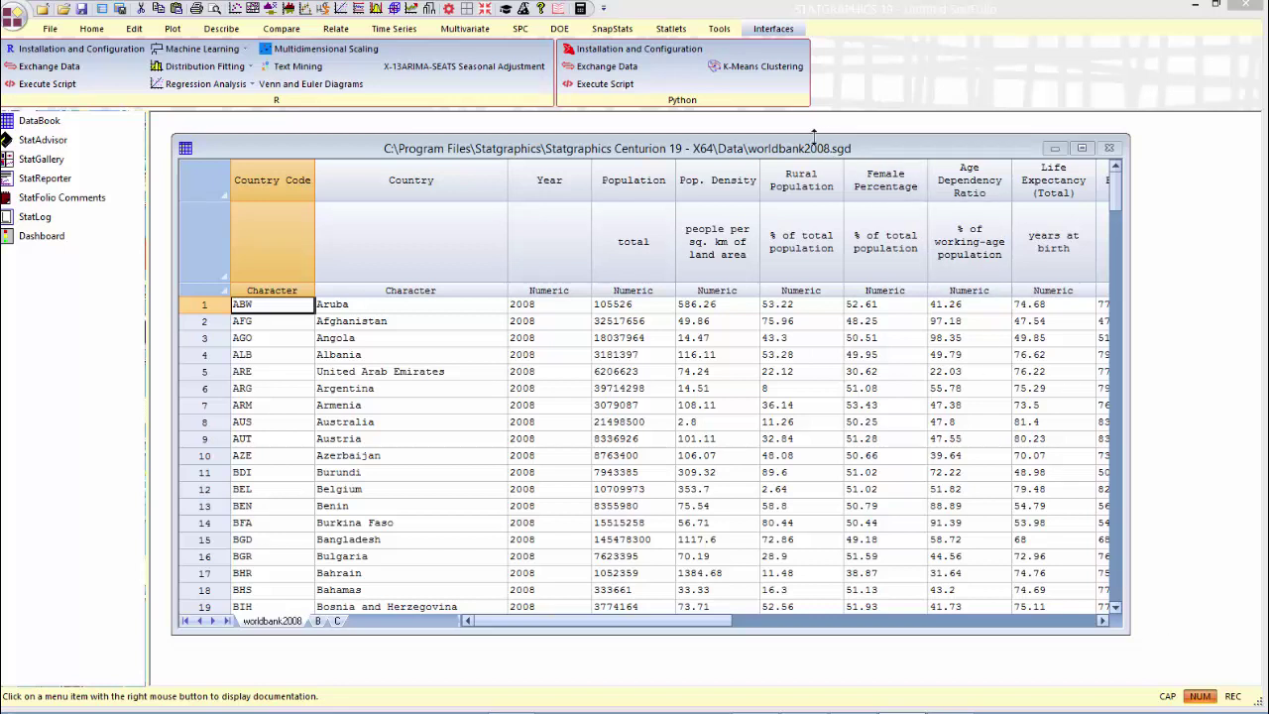
- Open Python Exchange Data, load a python.exe session, and edit the DataFrame name 'data'
left_click(625, 71)
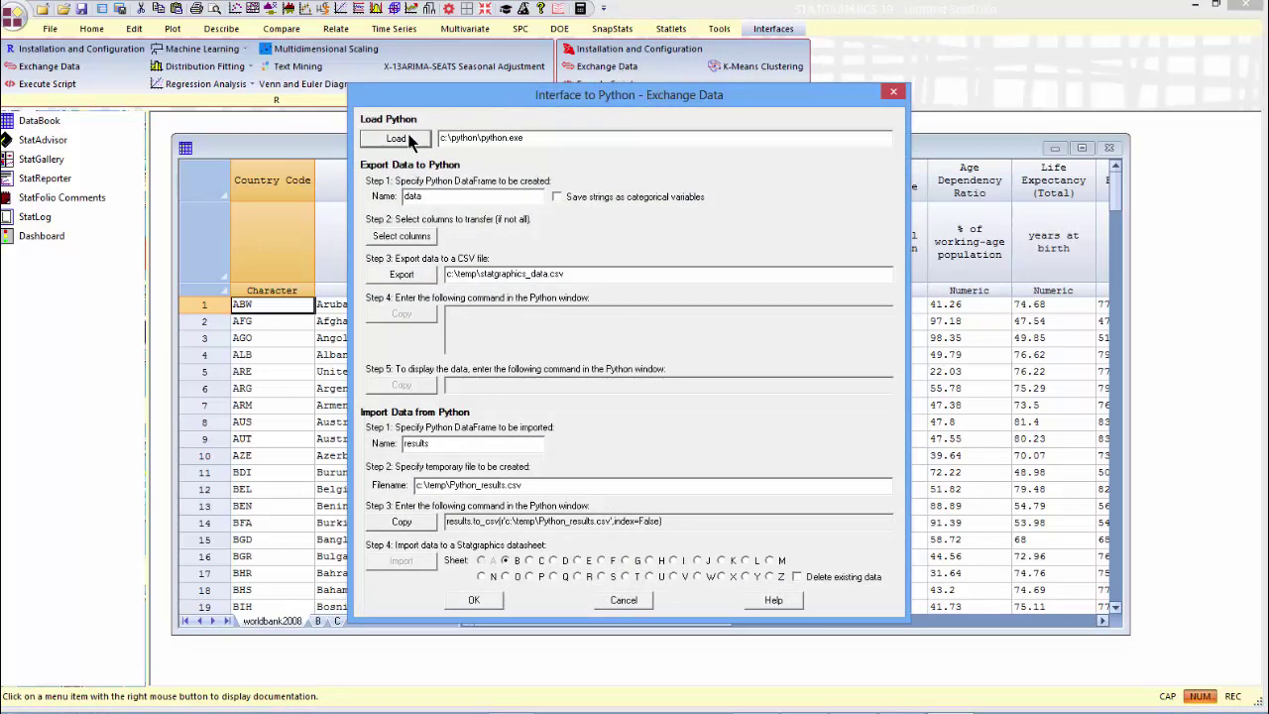
left_click(397, 139)
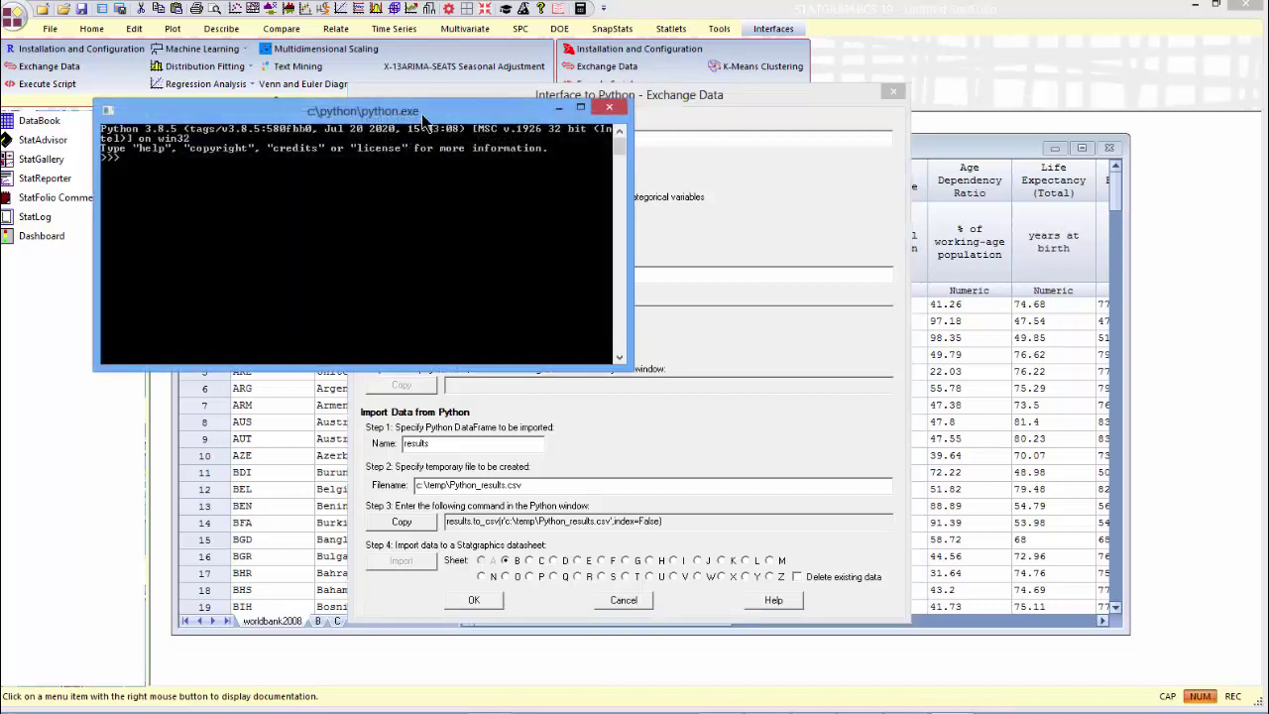
left_click(674, 115)
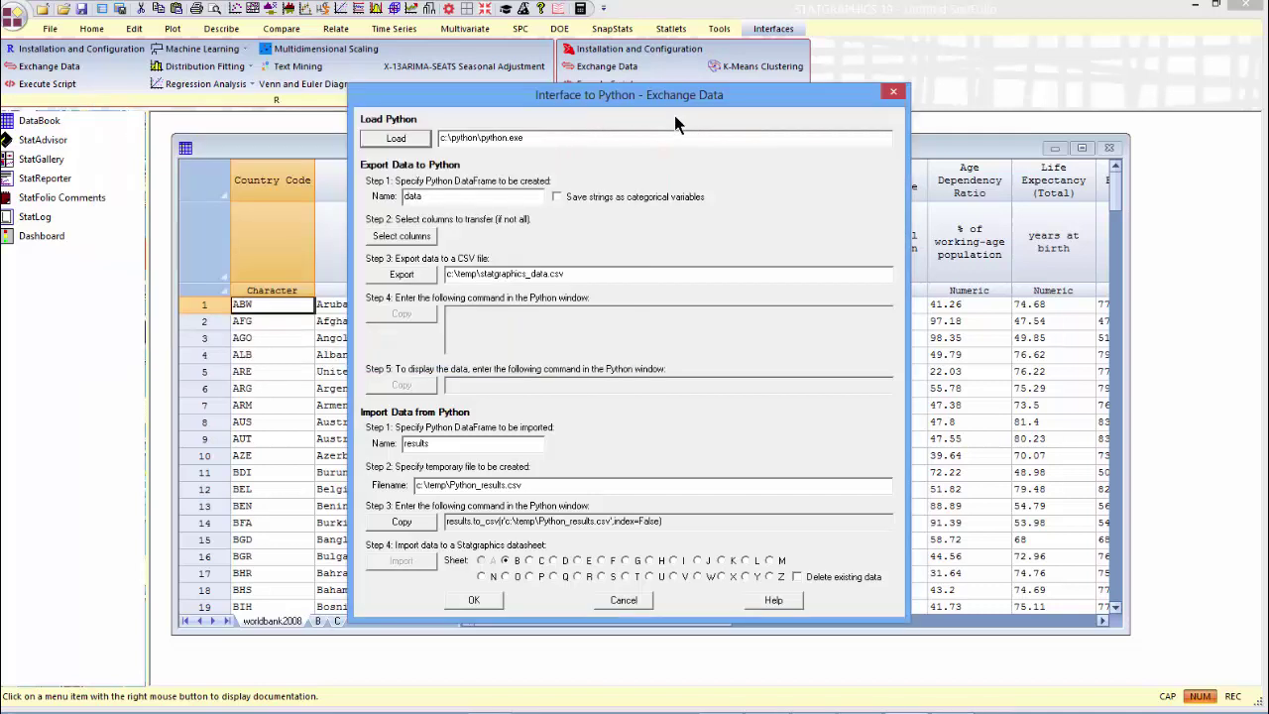
left_click(445, 198)
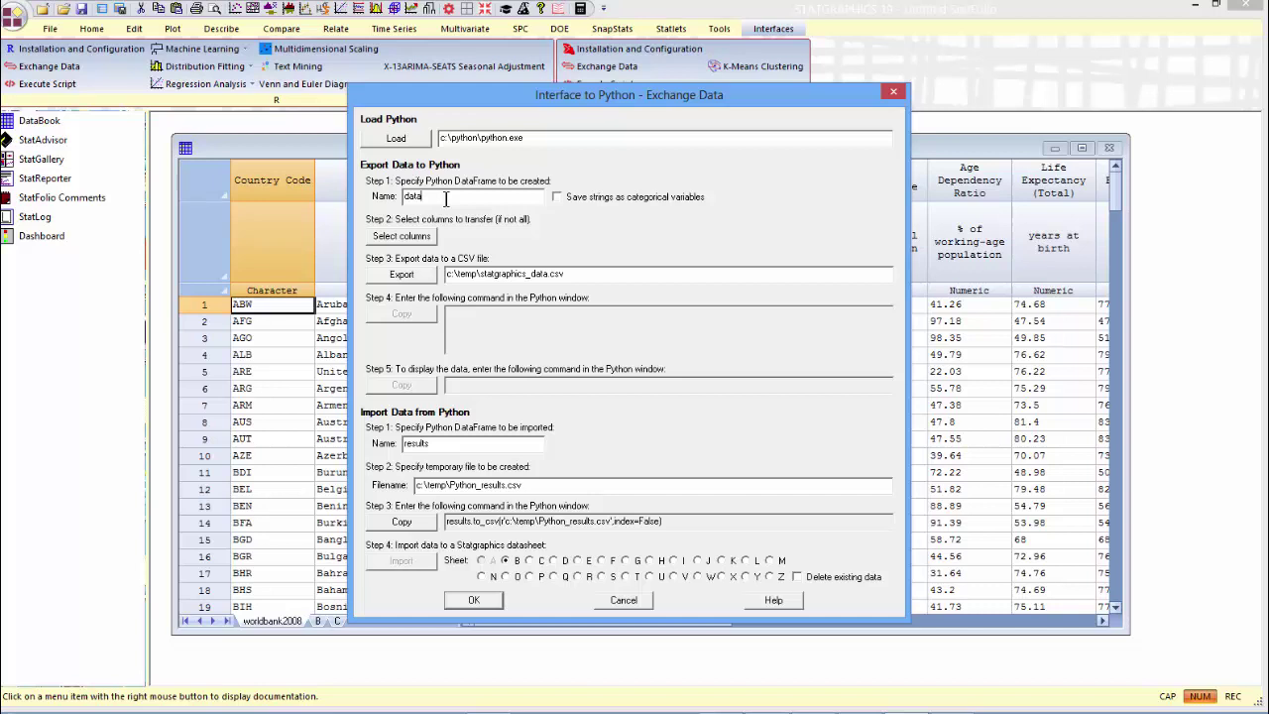
- Limit the export to Female Percentage, Age Dependency Ratio, Life Expectancy (Total) and Fertility Rate
left_click(402, 236)
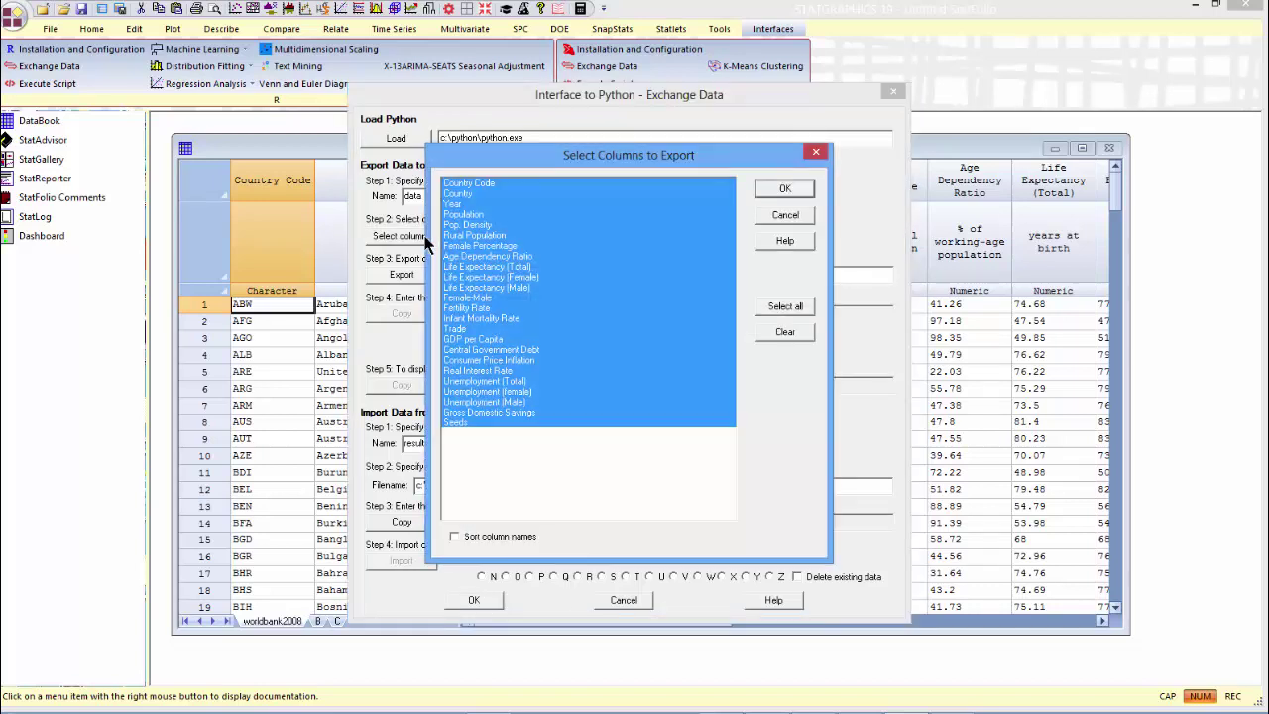
left_click(469, 247)
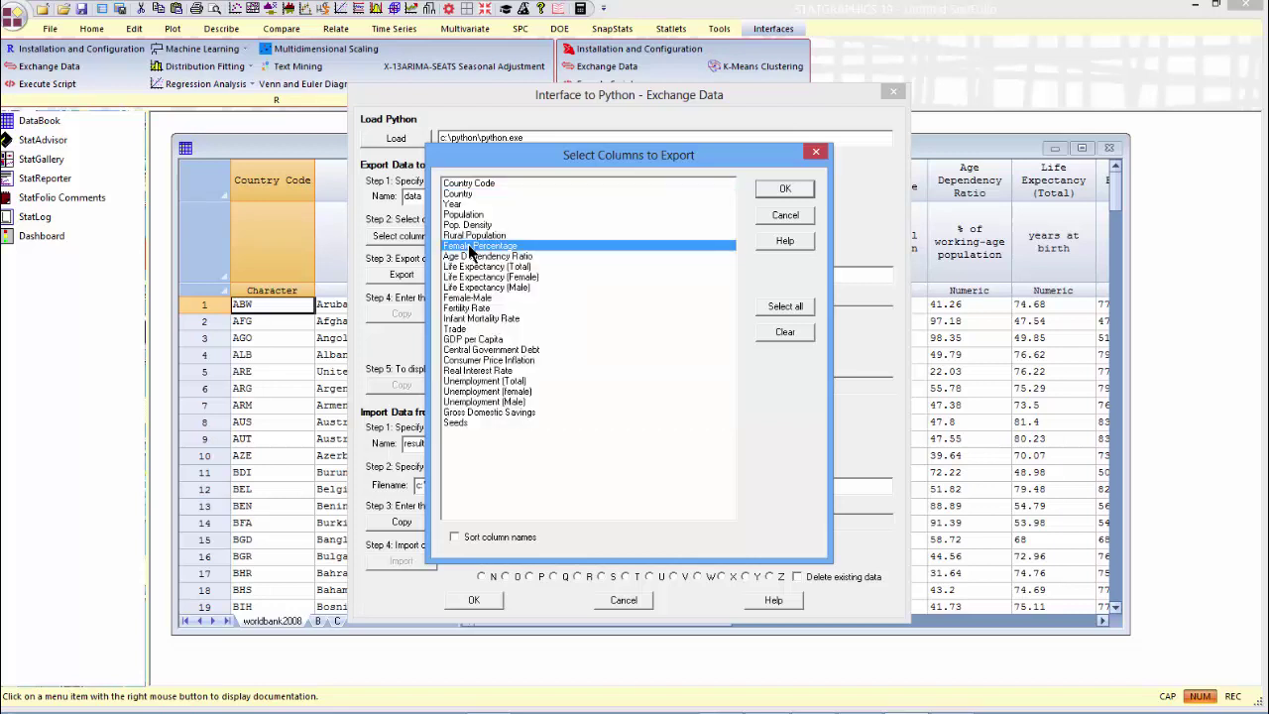
left_click(475, 258, "ctrl")
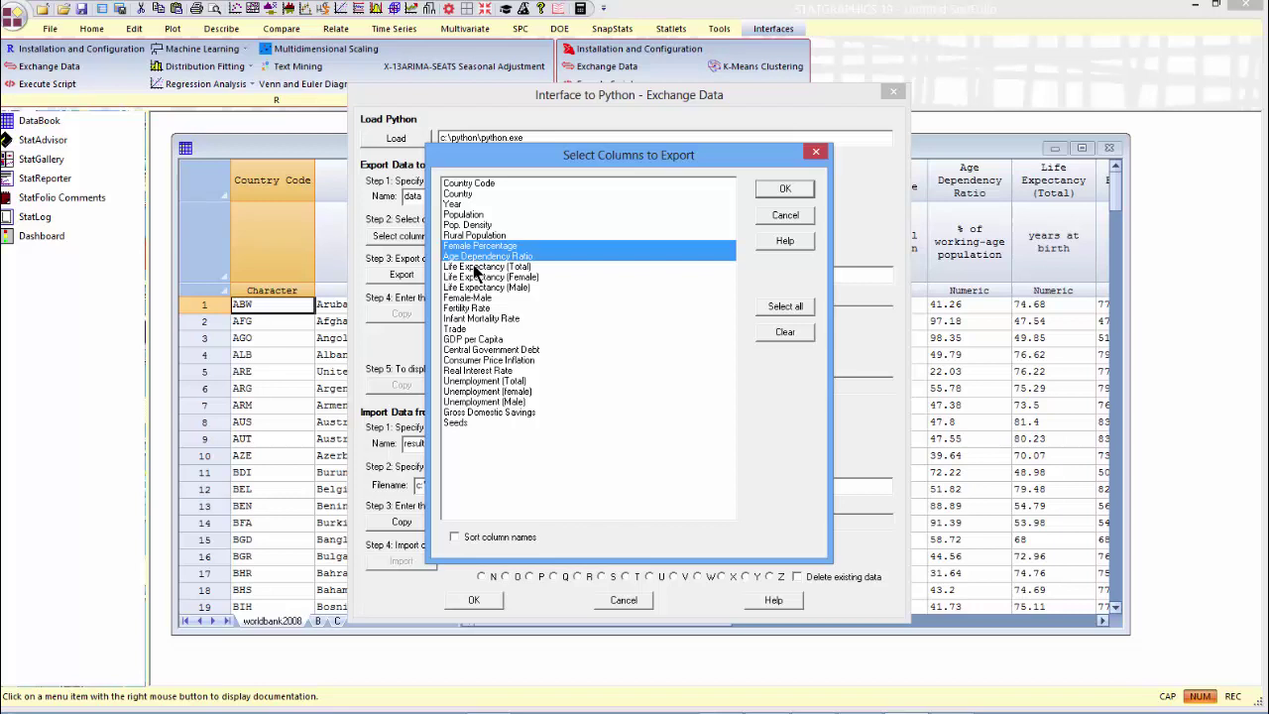
left_click(478, 270, "ctrl")
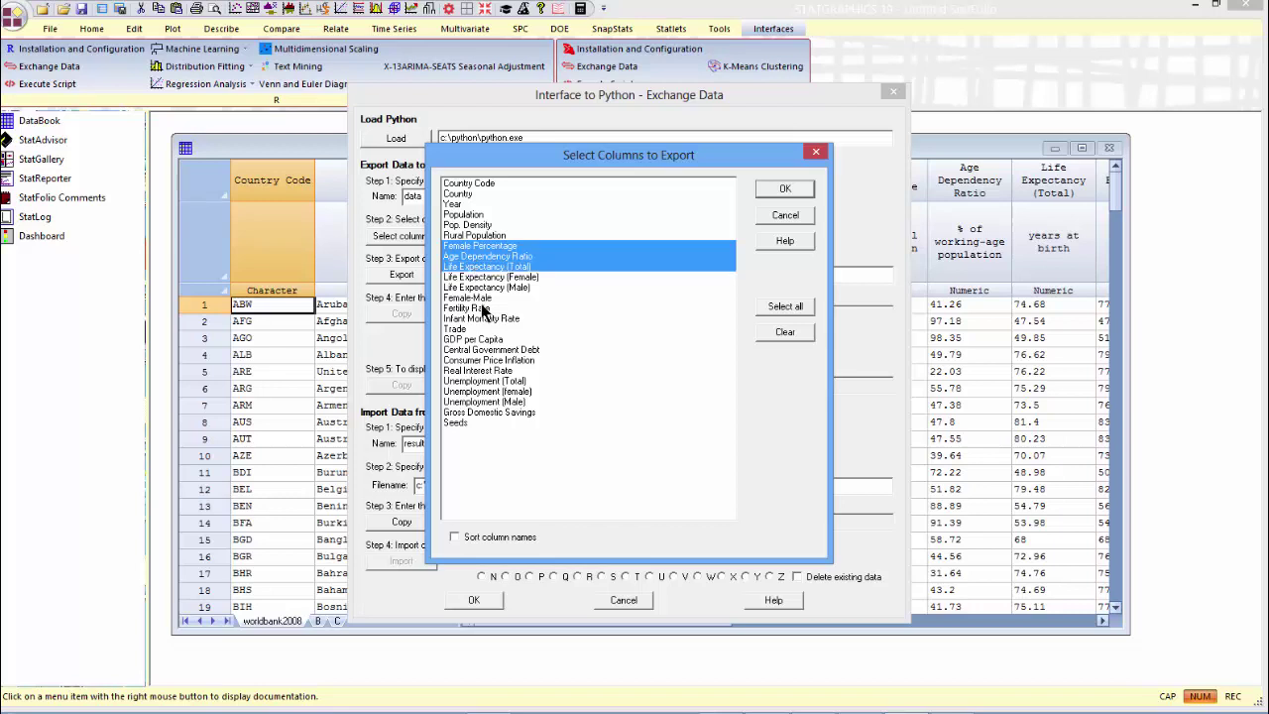
left_click(482, 308, "ctrl")
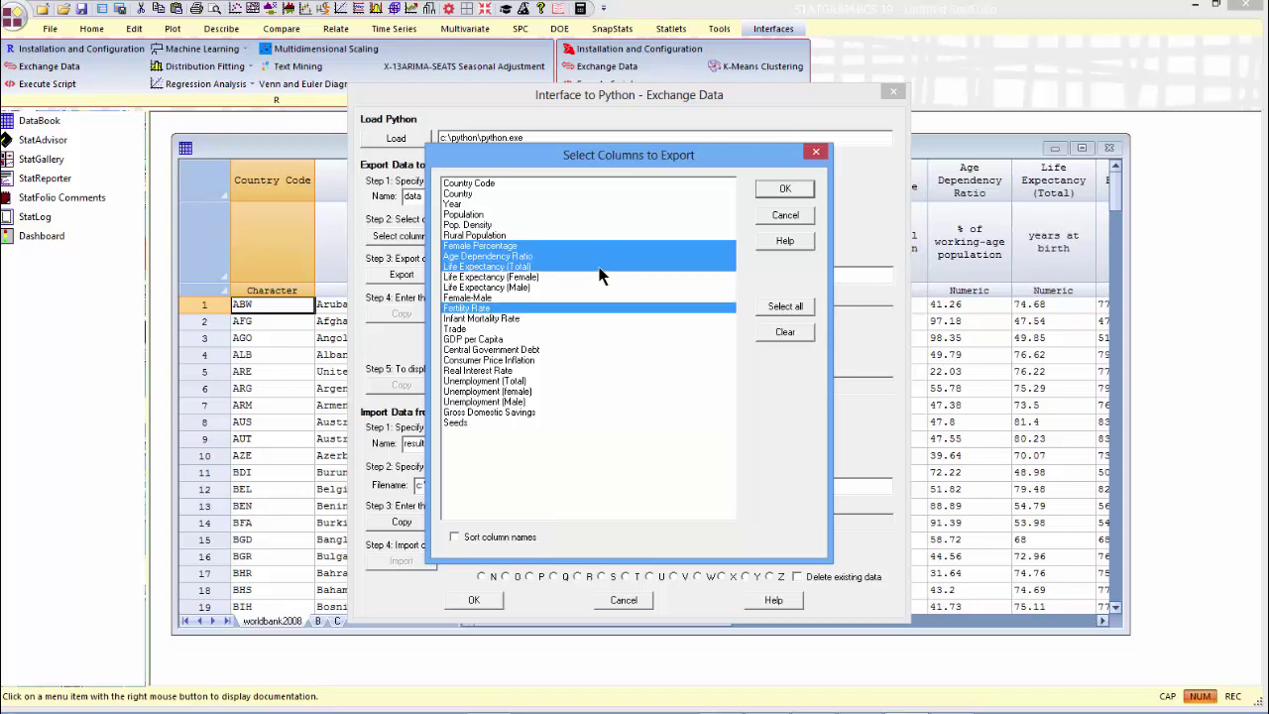
left_click(792, 189)
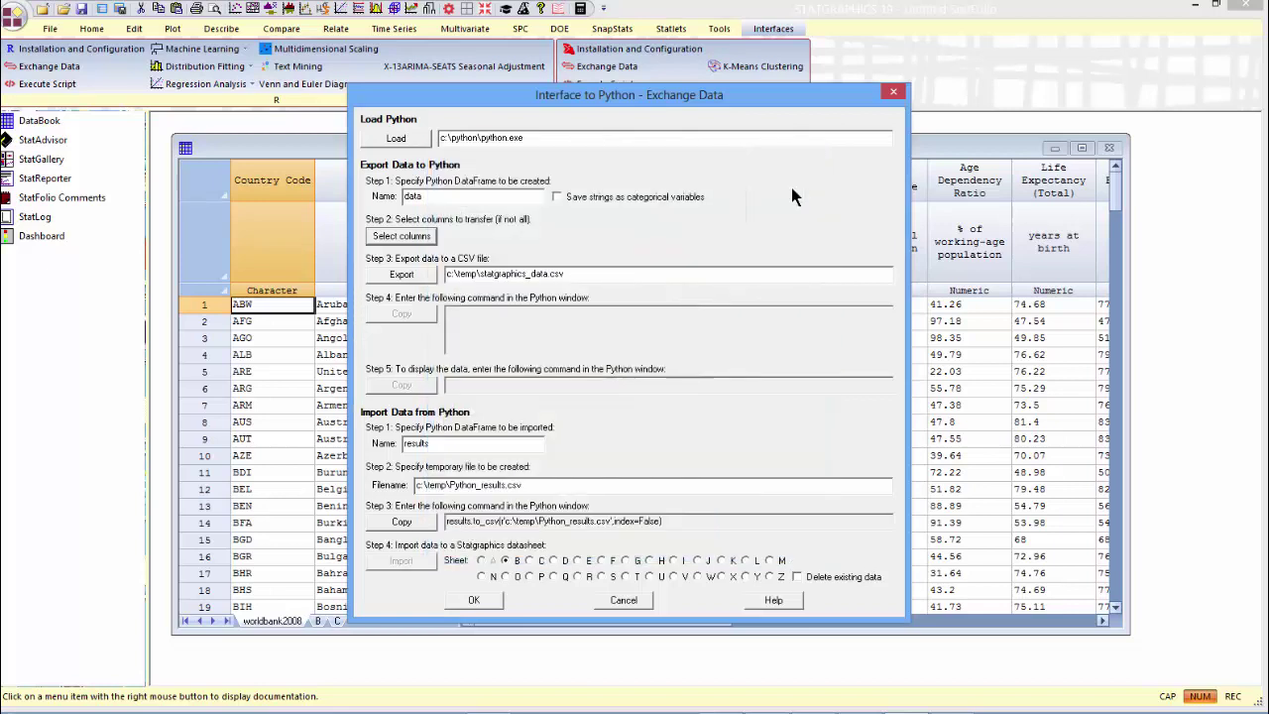
- Export to c:\temp\statgraphics_data.csv, copy the pandas loading commands, and bring up the Python console
left_click(414, 276)
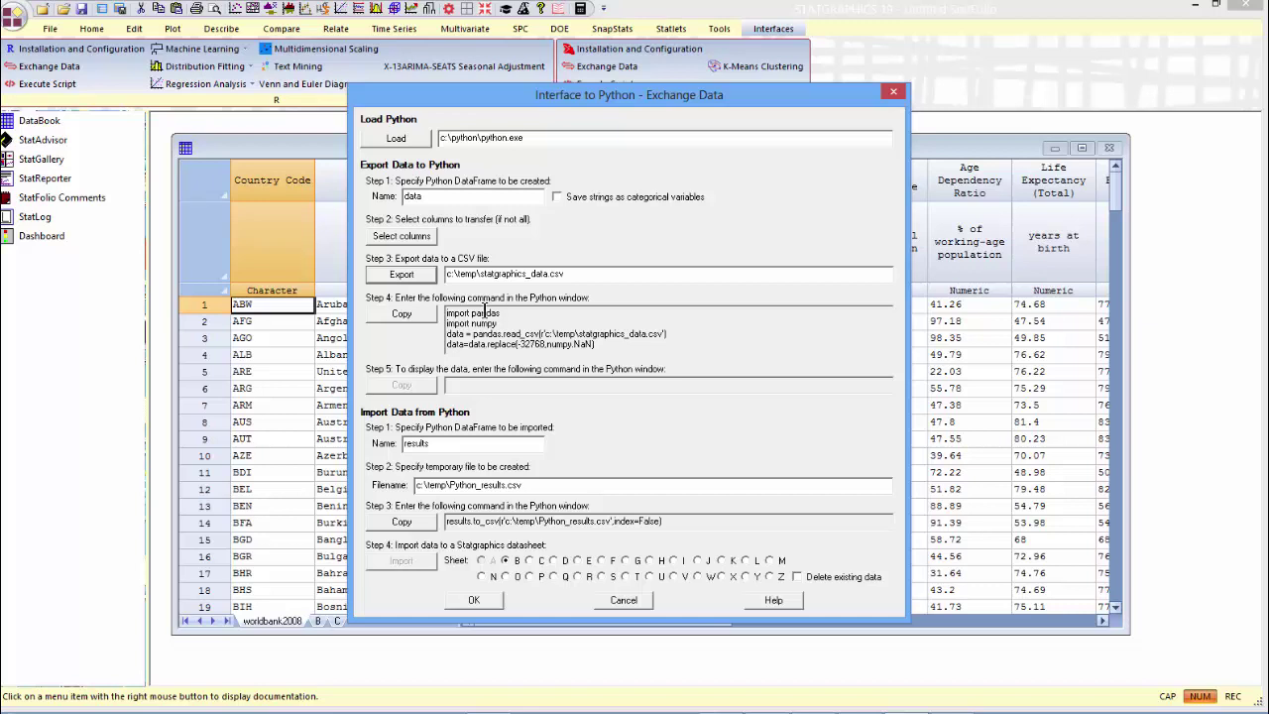
left_click(404, 315)
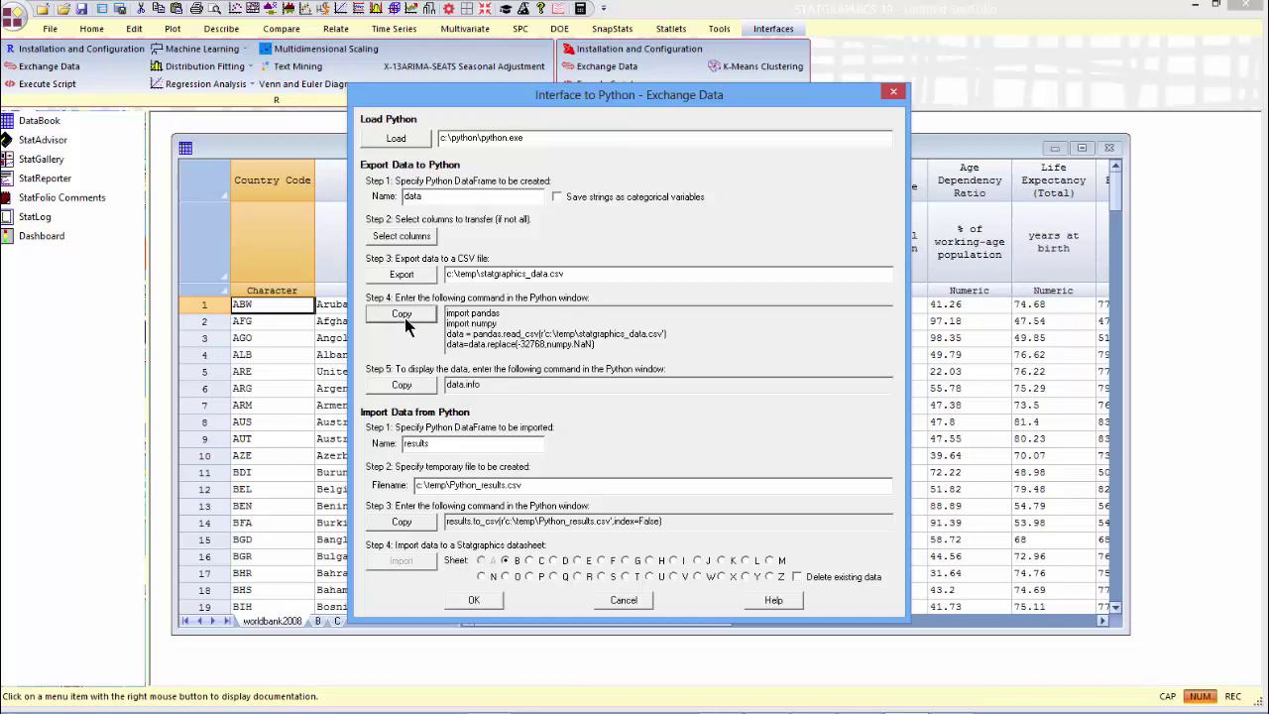
left_click(952, 699)
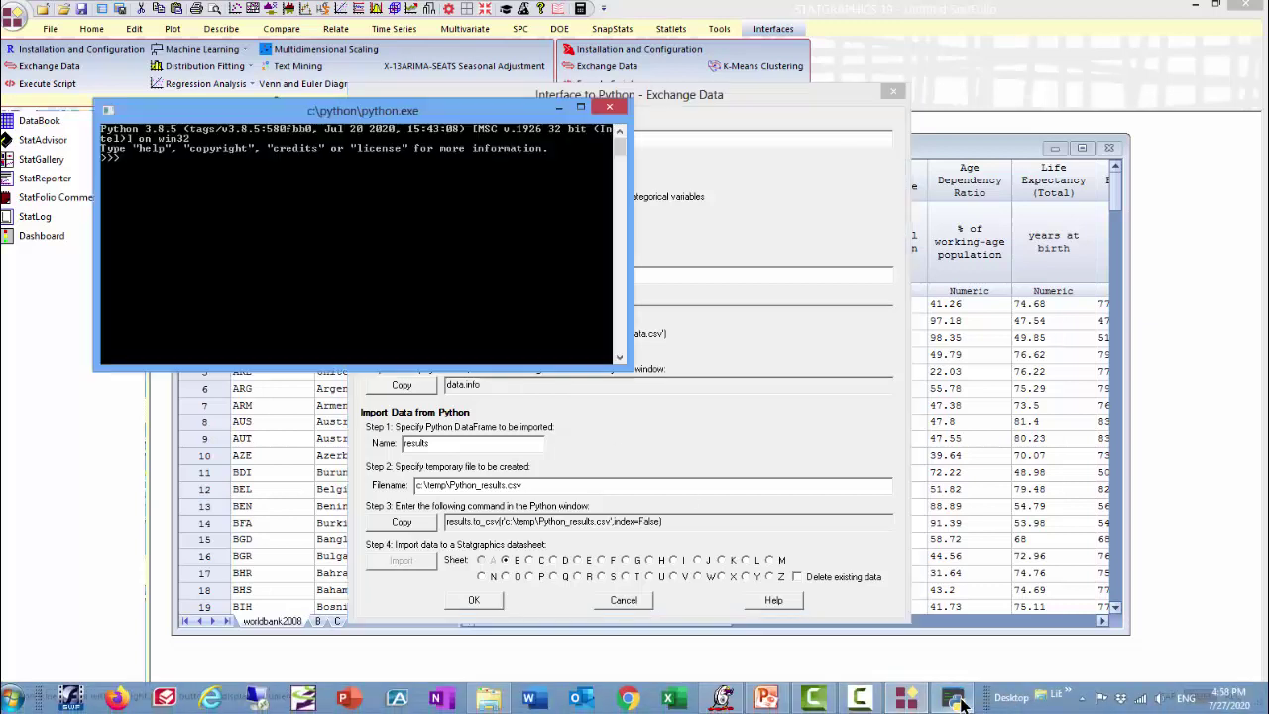
- Paste the pandas read_csv commands into the Python console and run data.info
right_click(392, 112)
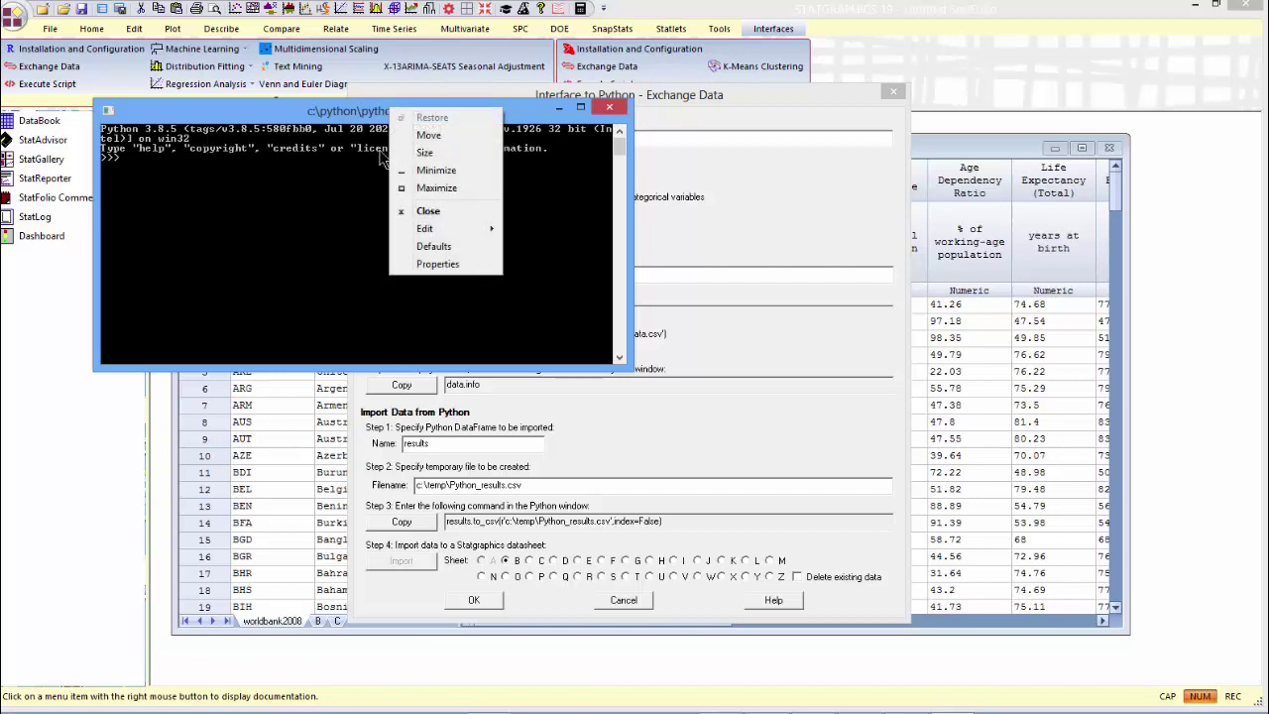
mouse_move(427, 233)
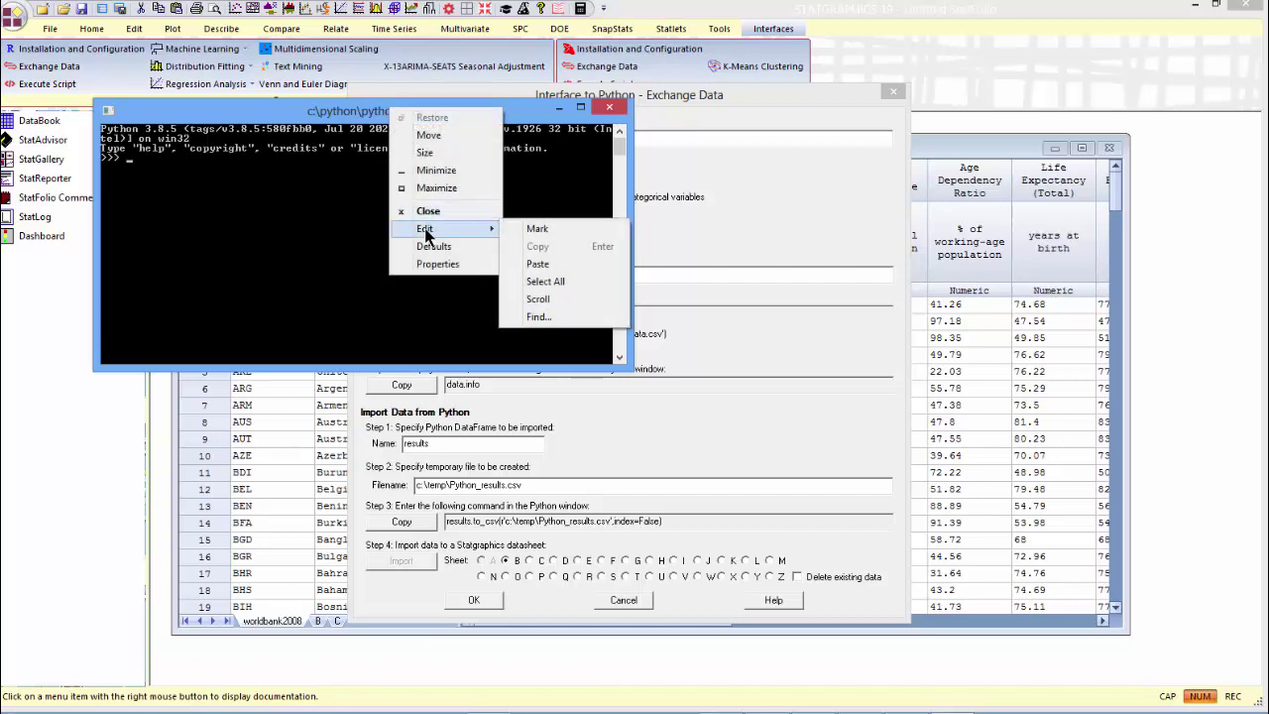
left_click(534, 267)
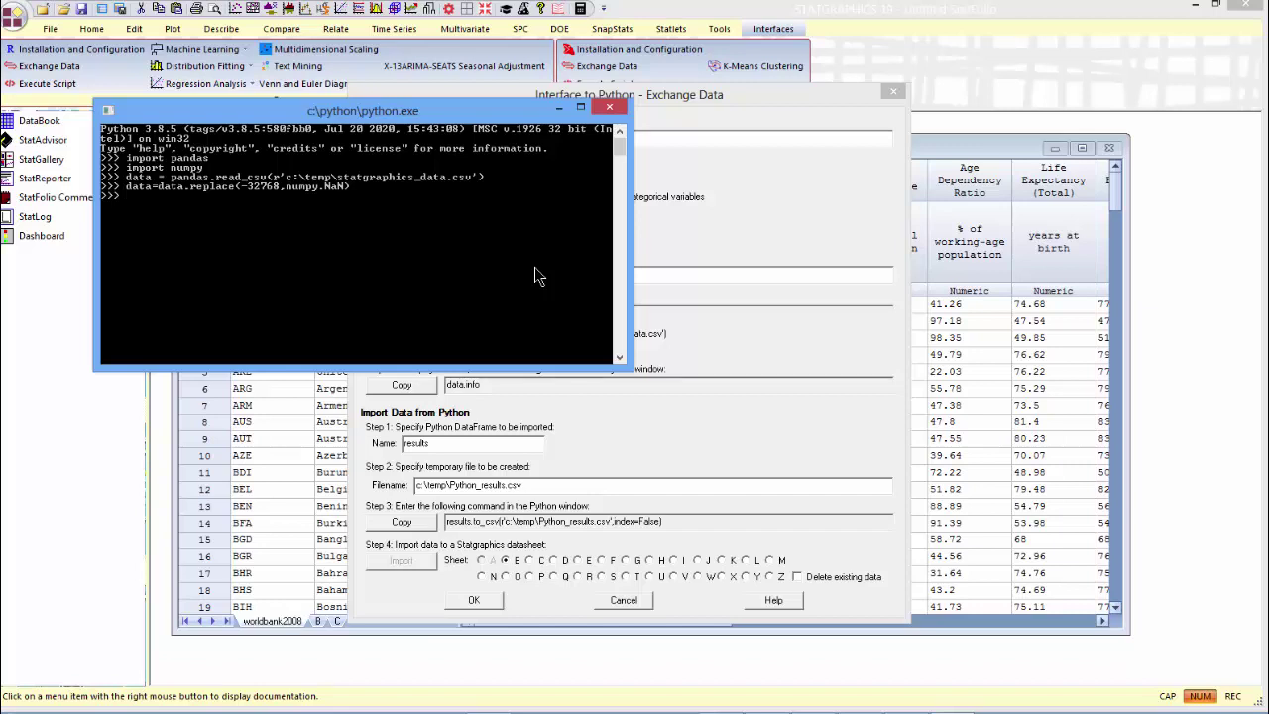
type("data.info")
key("Return")
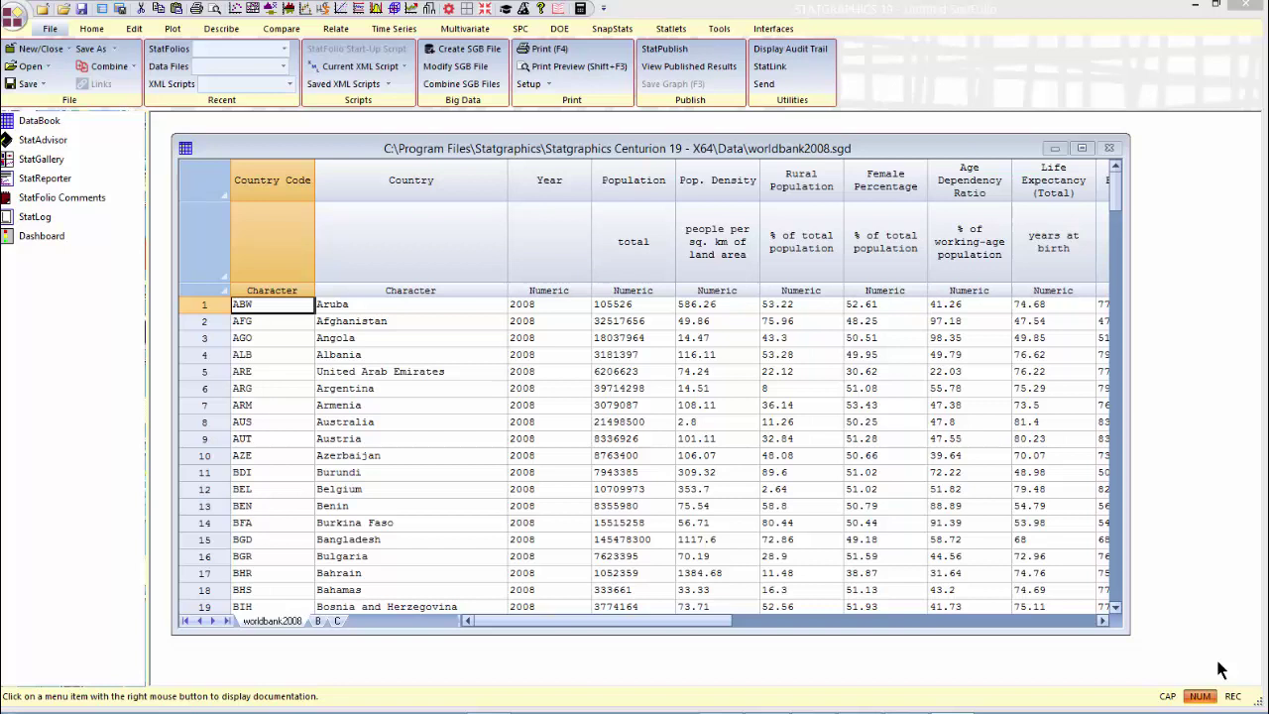
- Start Execute Script, exporting Female Percentage, Age Dependency Ratio, Life Expectancy (Total) and Fertility Rate
left_click(773, 29)
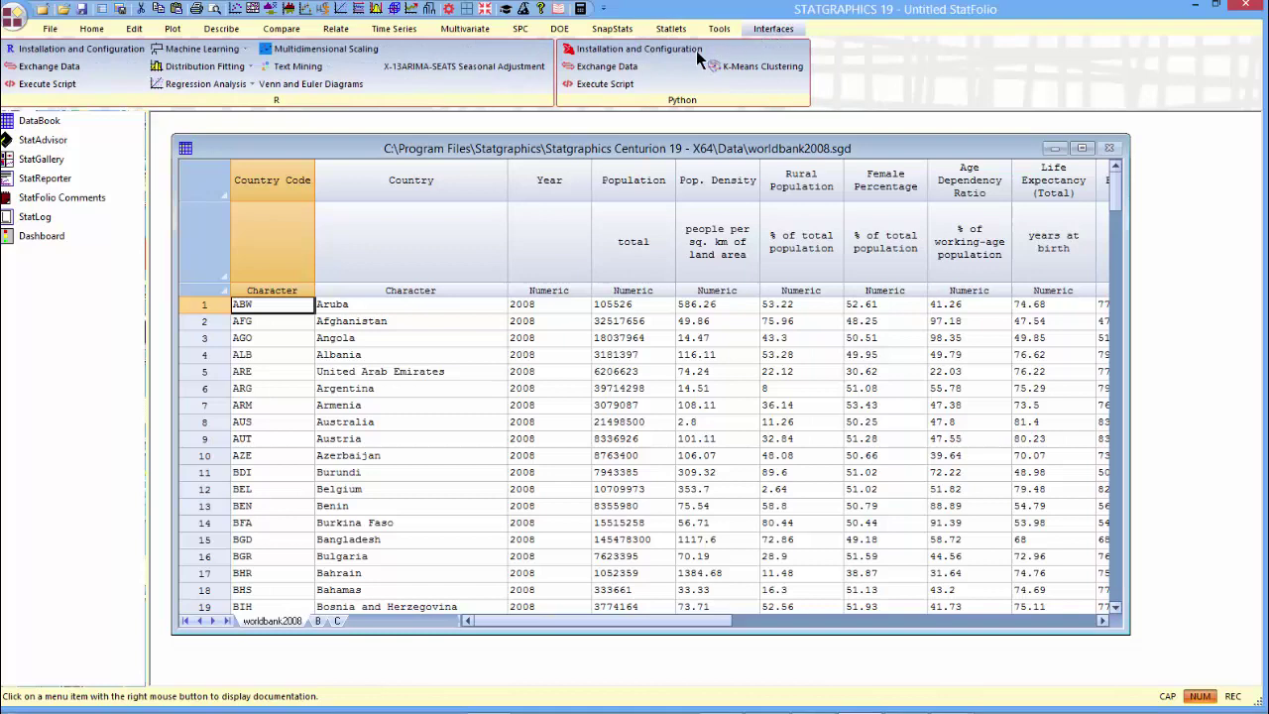
left_click(617, 87)
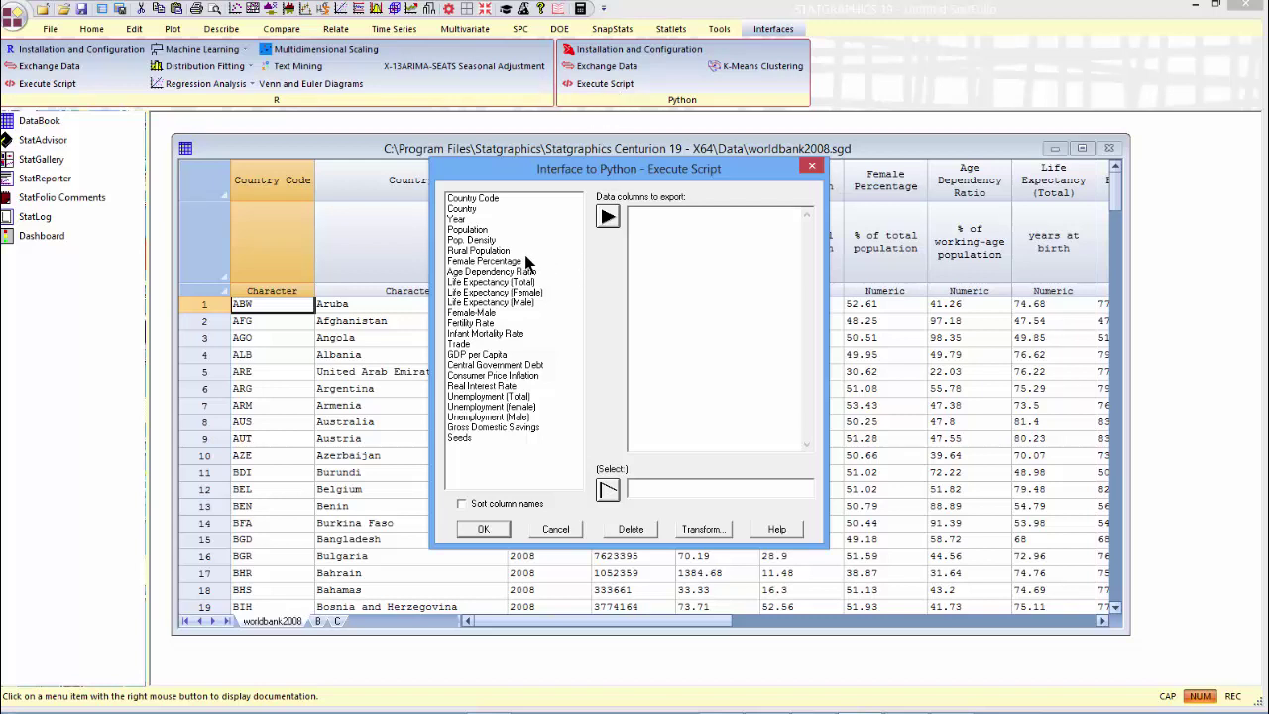
left_click(486, 260)
left_click(608, 216)
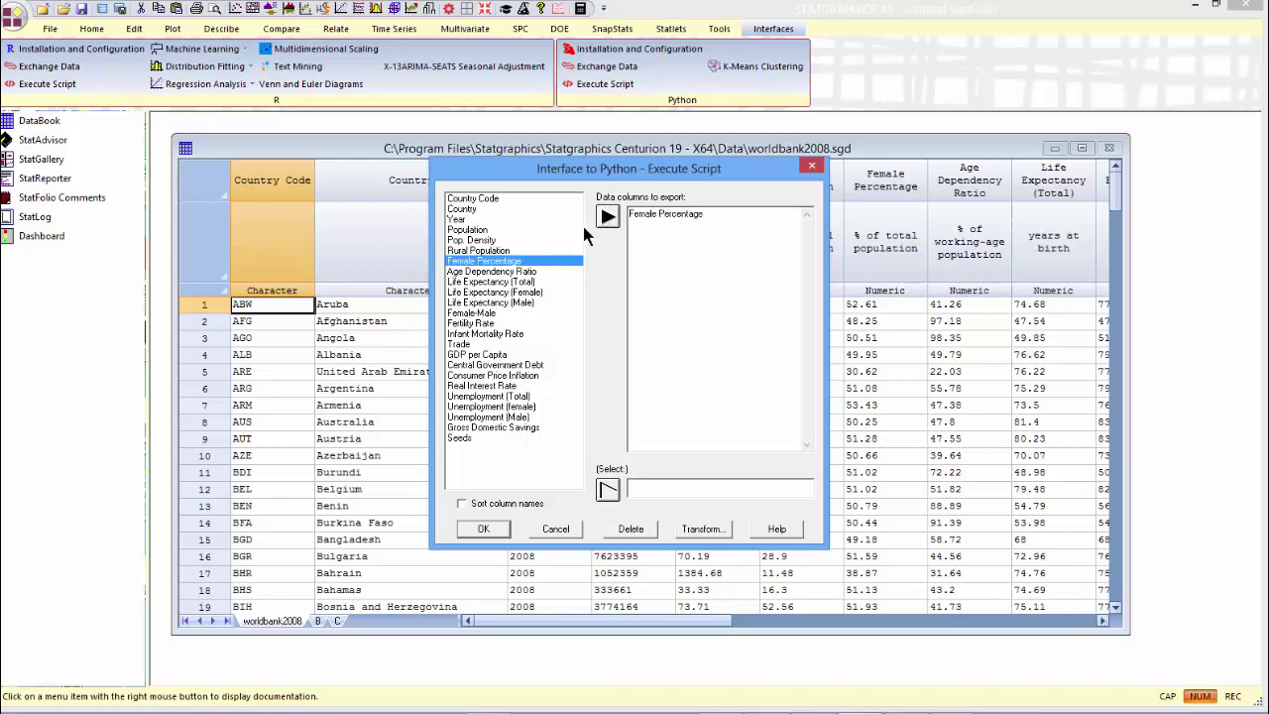
left_click(527, 270)
left_click(605, 222)
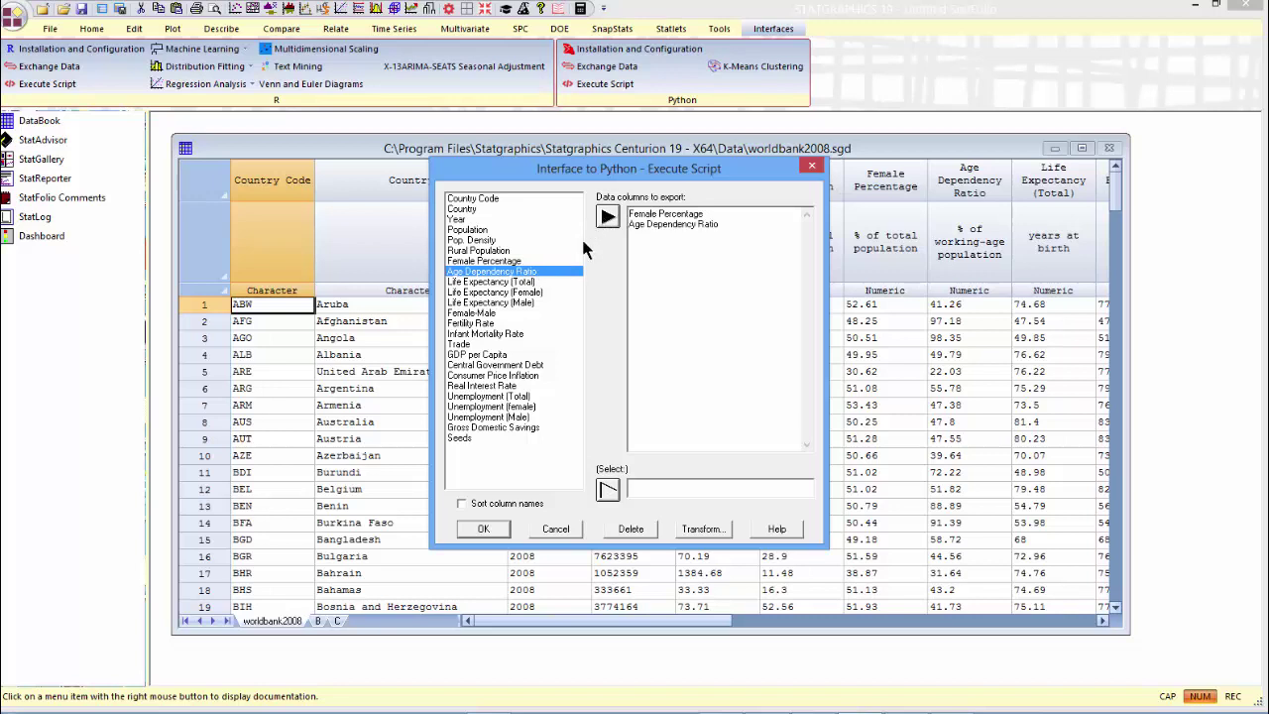
left_click(533, 282)
left_click(607, 218)
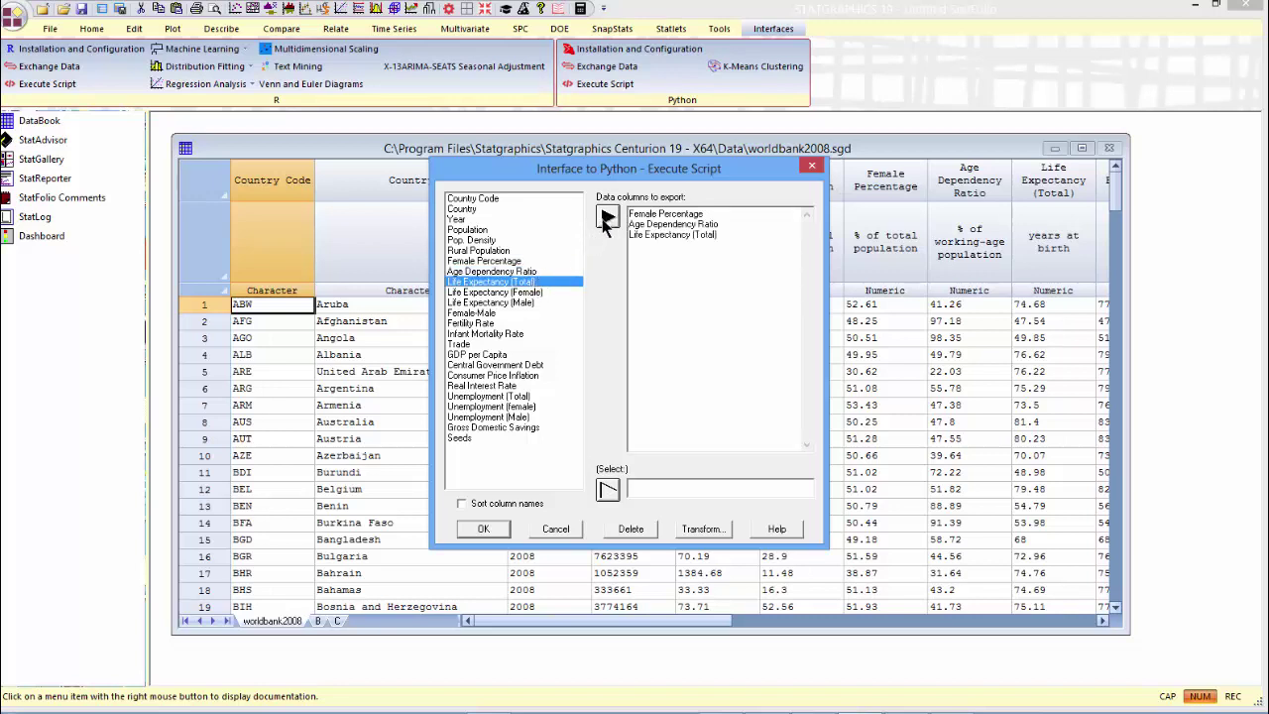
left_click(484, 324)
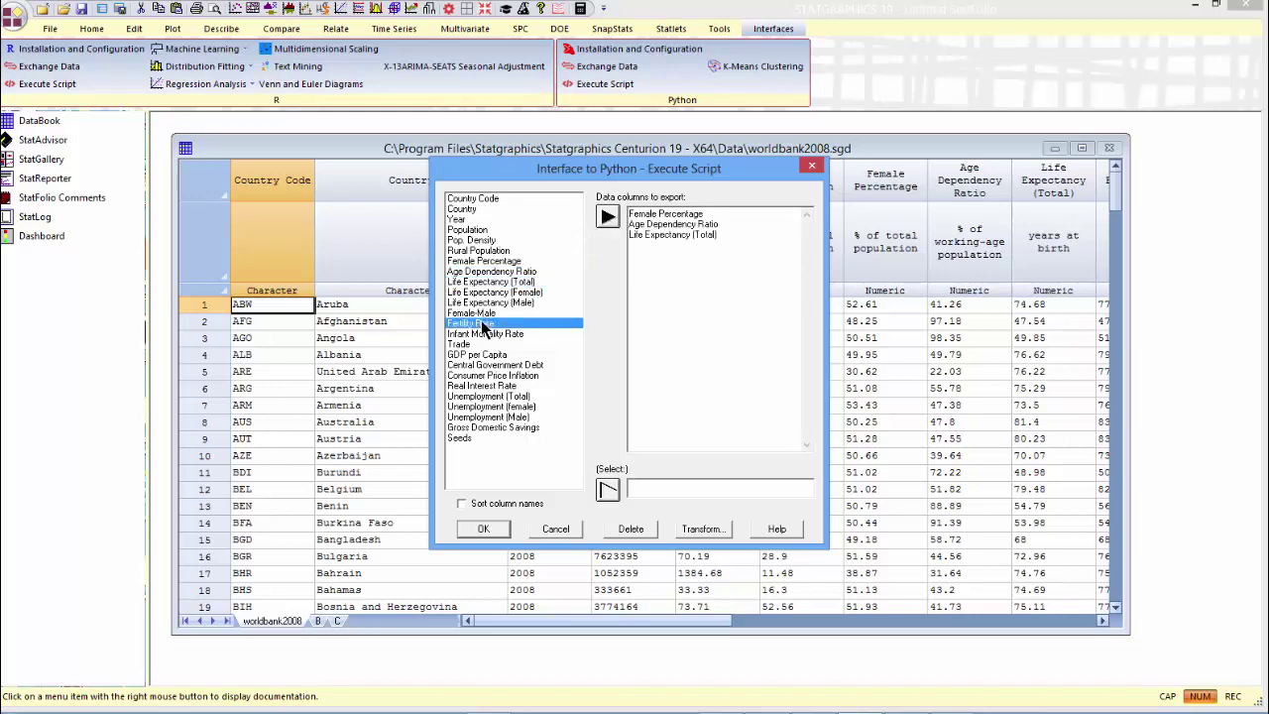
left_click(606, 218)
left_click(485, 528)
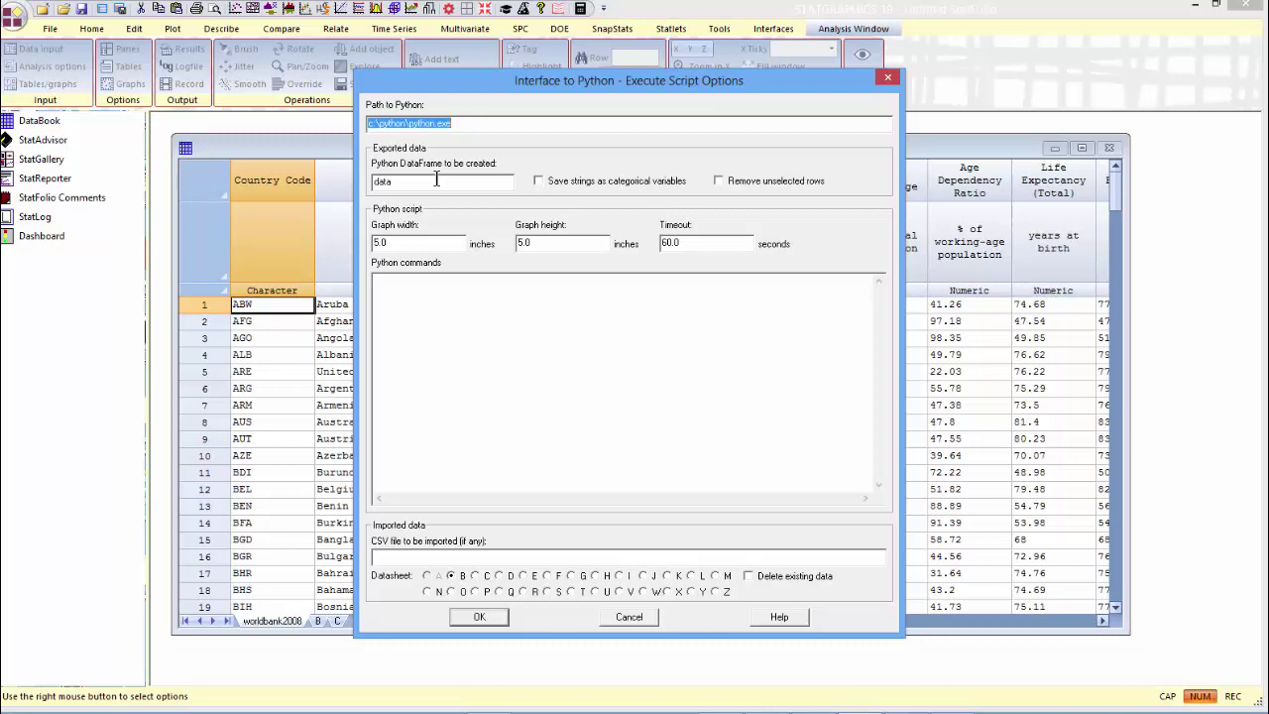
- Paste the 3-cluster KMeans script and set c:\data\Python_results.csv as the import file
left_click(419, 286)
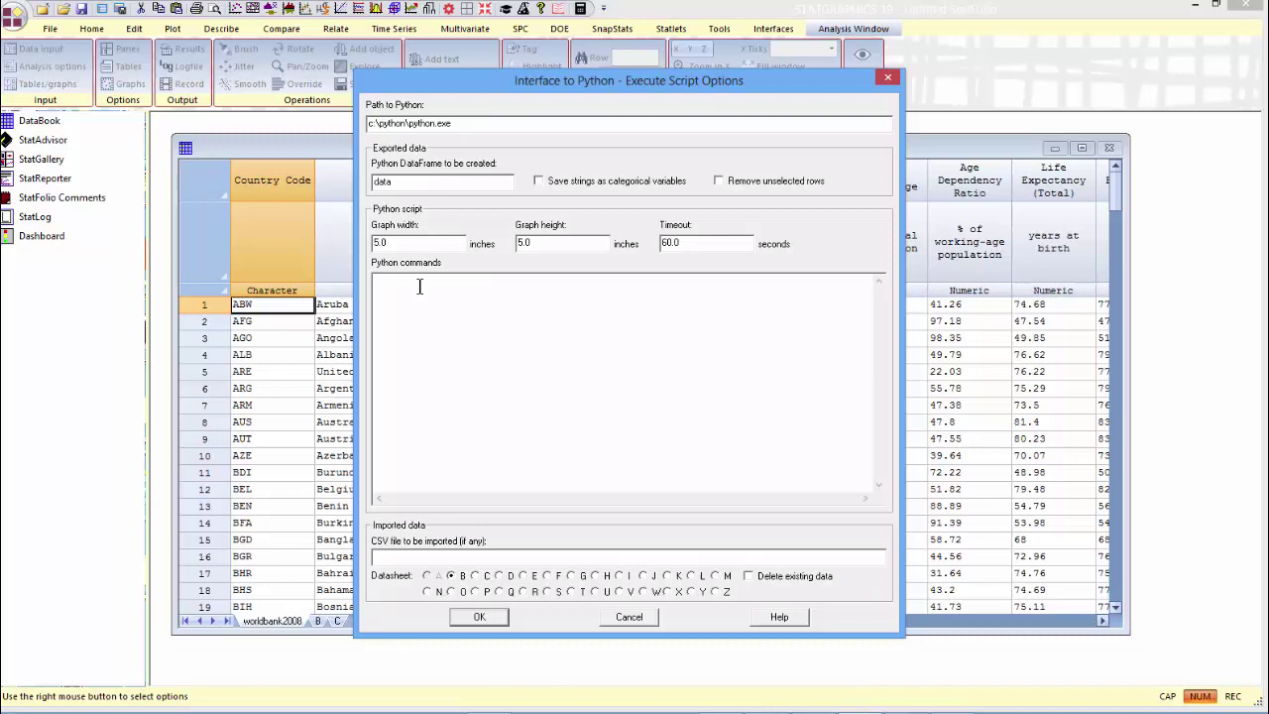
type("from sklearn.cluster import KMeans as km kmeans=km(n_clusters=3).fit(data) clusters=kmeans.predict(data) results=pandas.DataFrame(clusters,columns=['clusters']) results.to_csv('c:\\\\data\\\\Python_results.csv',index=False)")
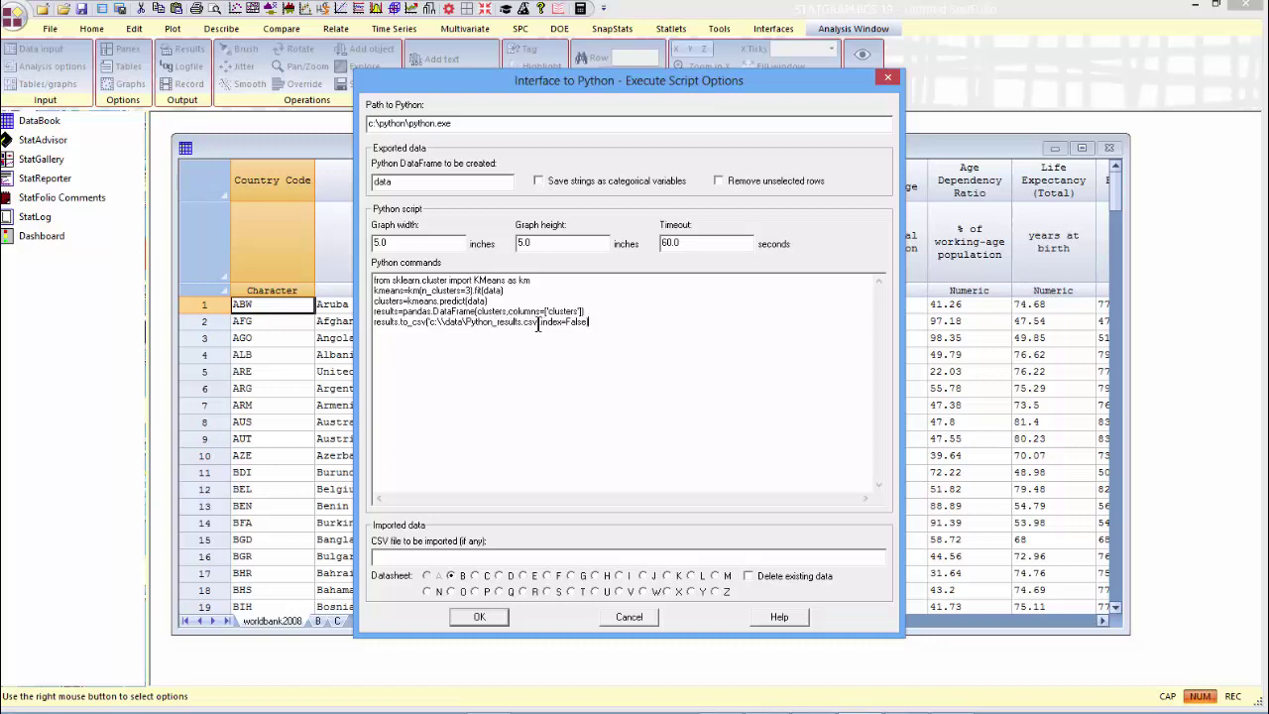
left_click_drag(538, 323, 426, 338)
key("ctrl+c")
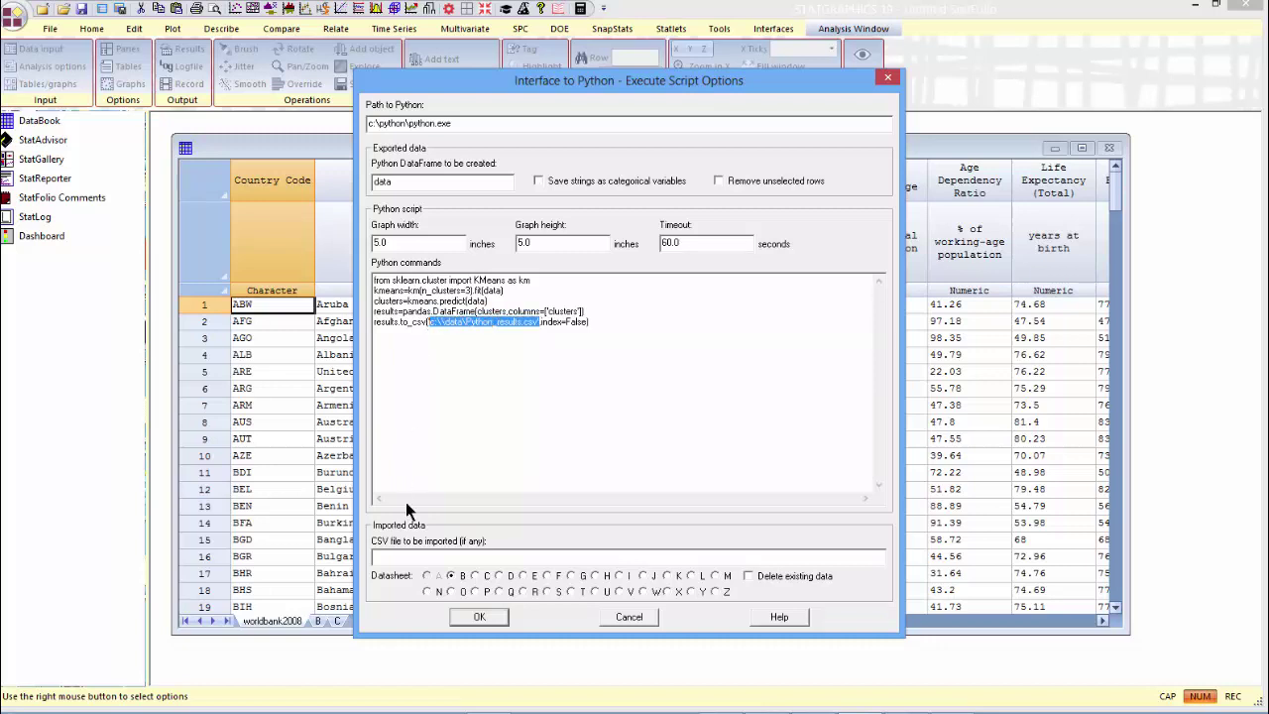
left_click(399, 556)
key("ctrl+v")
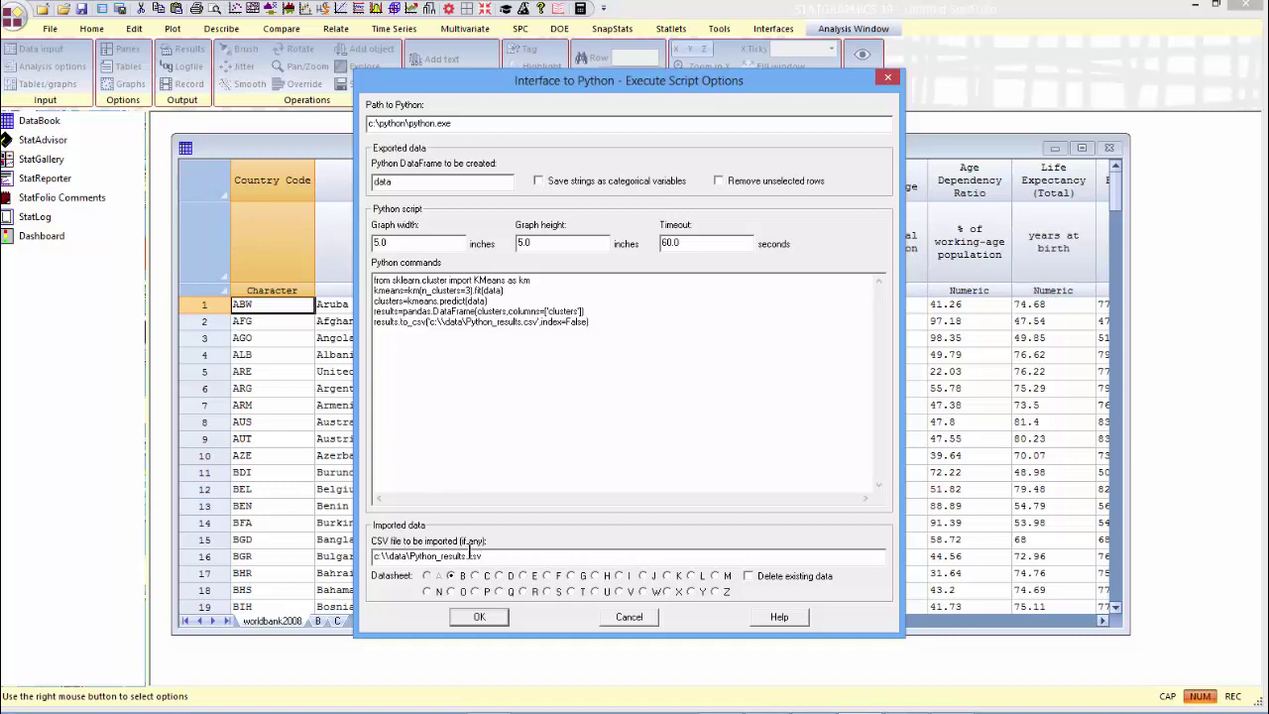
- Run the Python script with default output tables and view the results sheet's clusters column
left_click(481, 616)
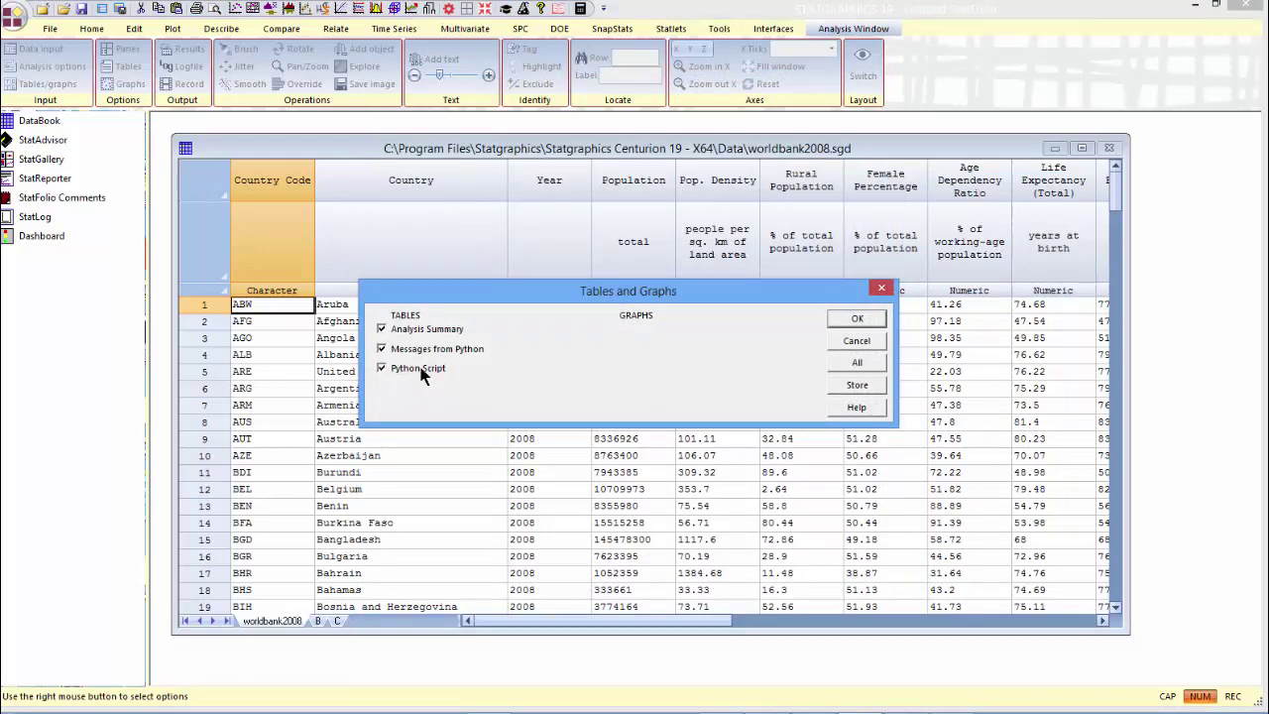
left_click(837, 322)
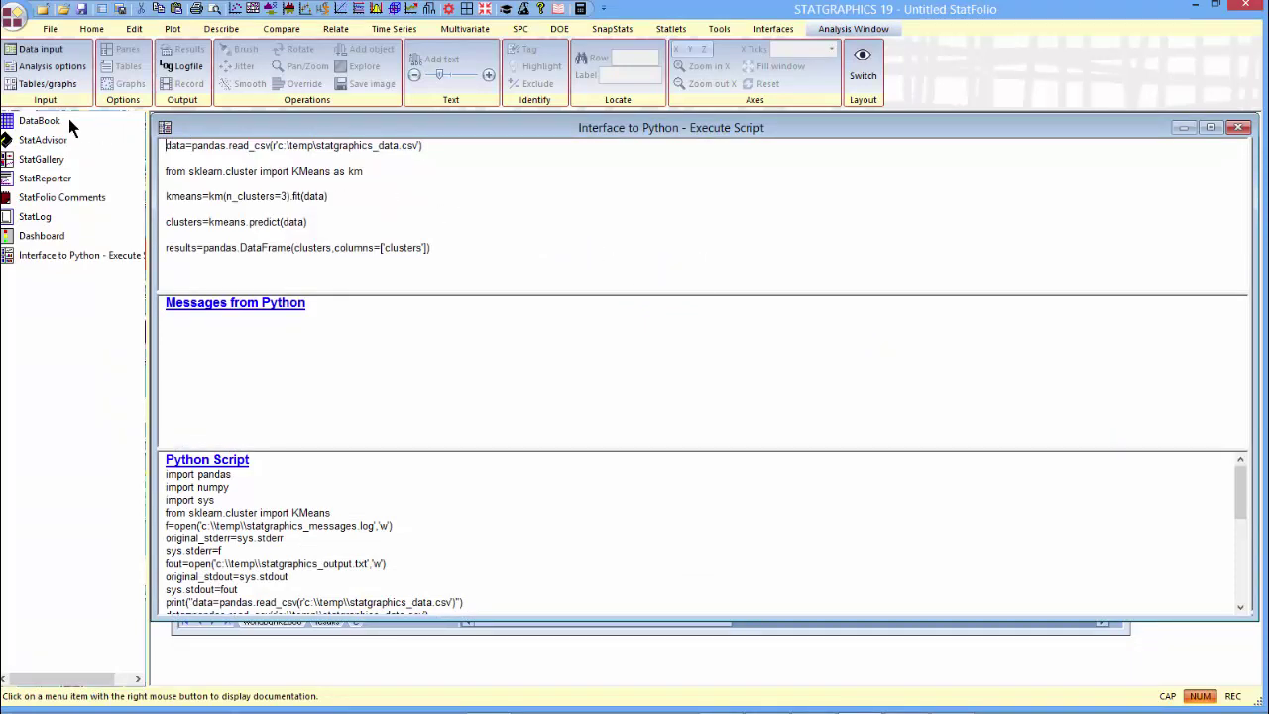
left_click(38, 121)
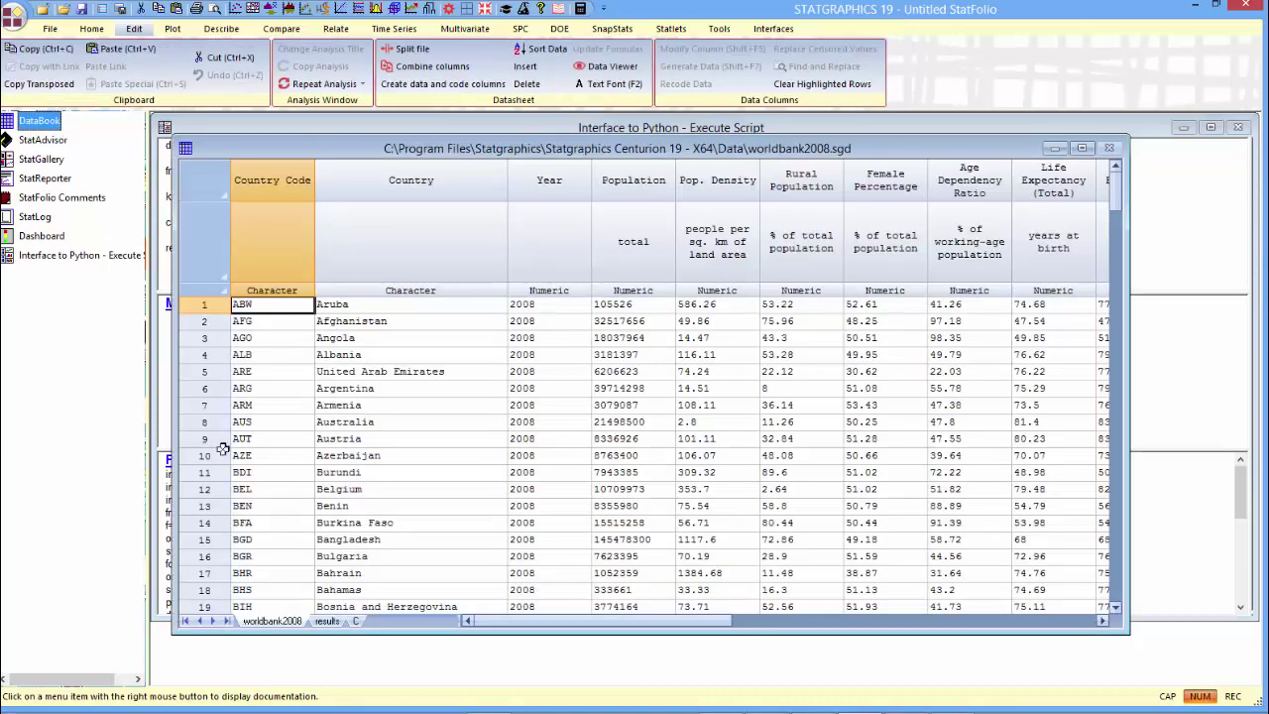
left_click(332, 622)
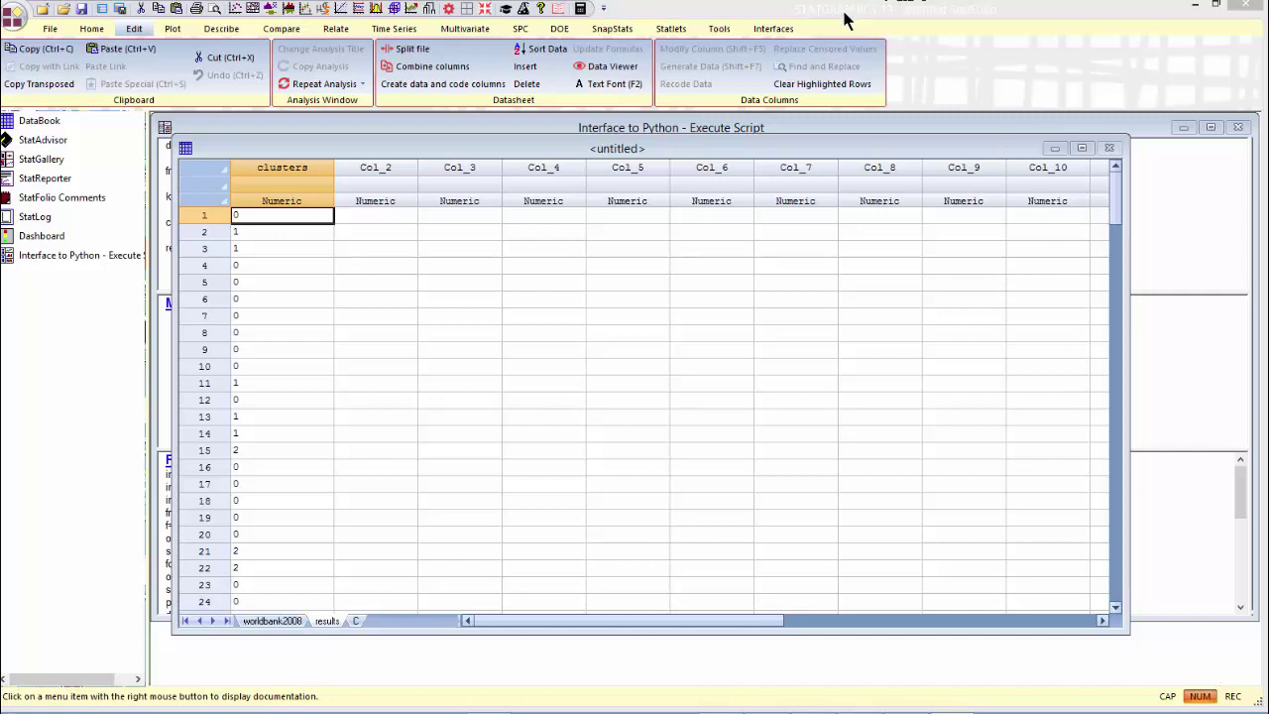
- Start K-Means Clustering on Female Percentage, Age Dependency Ratio, Life Expectancy (Total) and Fertility Rate
left_click(773, 29)
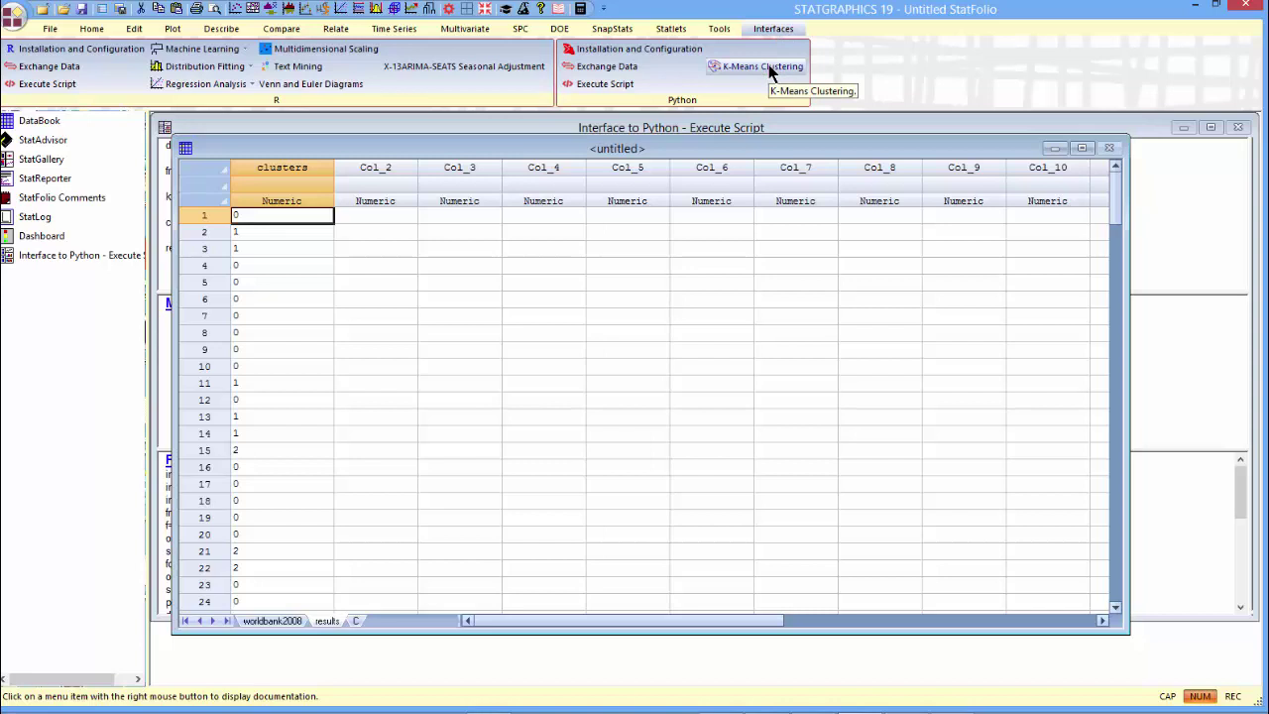
left_click(769, 66)
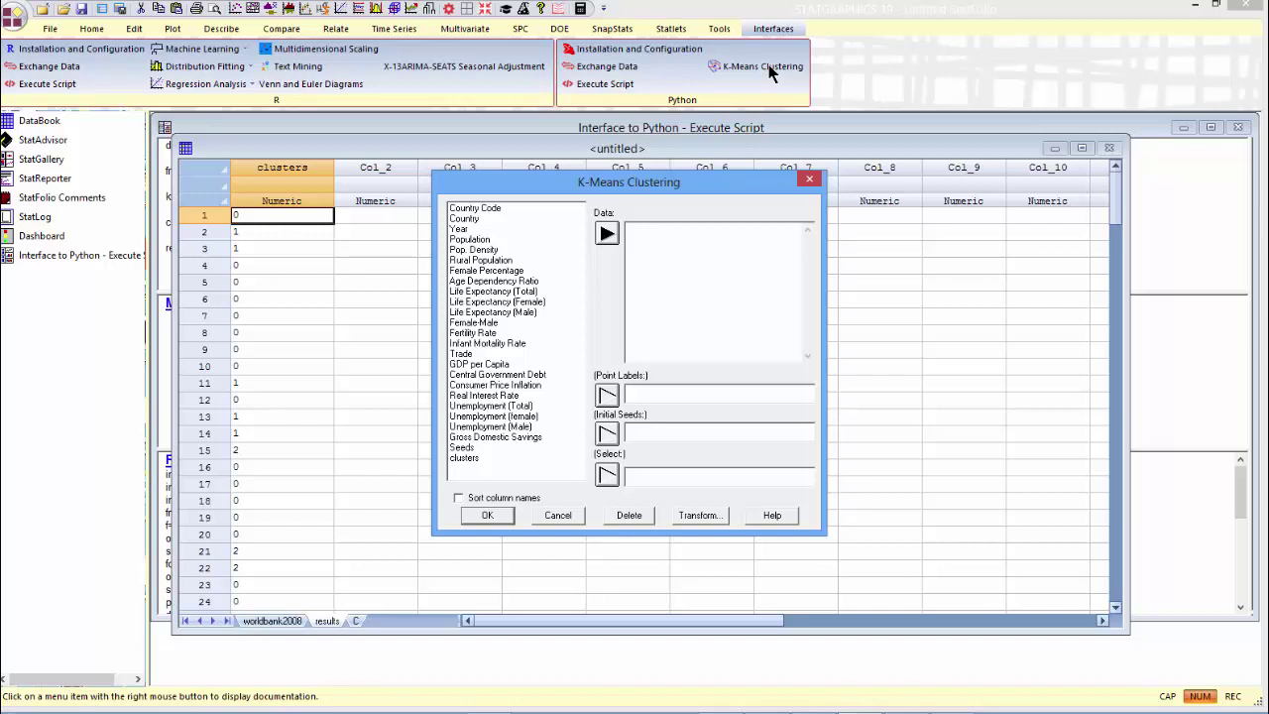
left_click(500, 271)
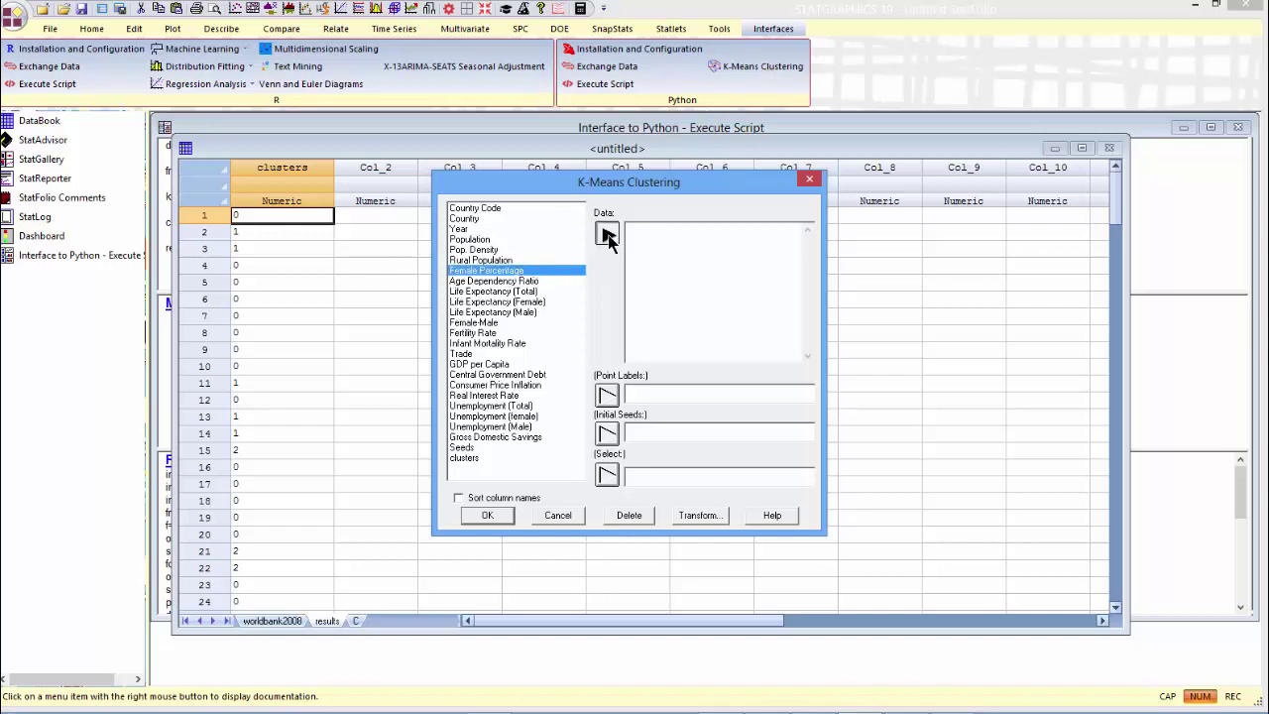
left_click(607, 233)
left_click(533, 282)
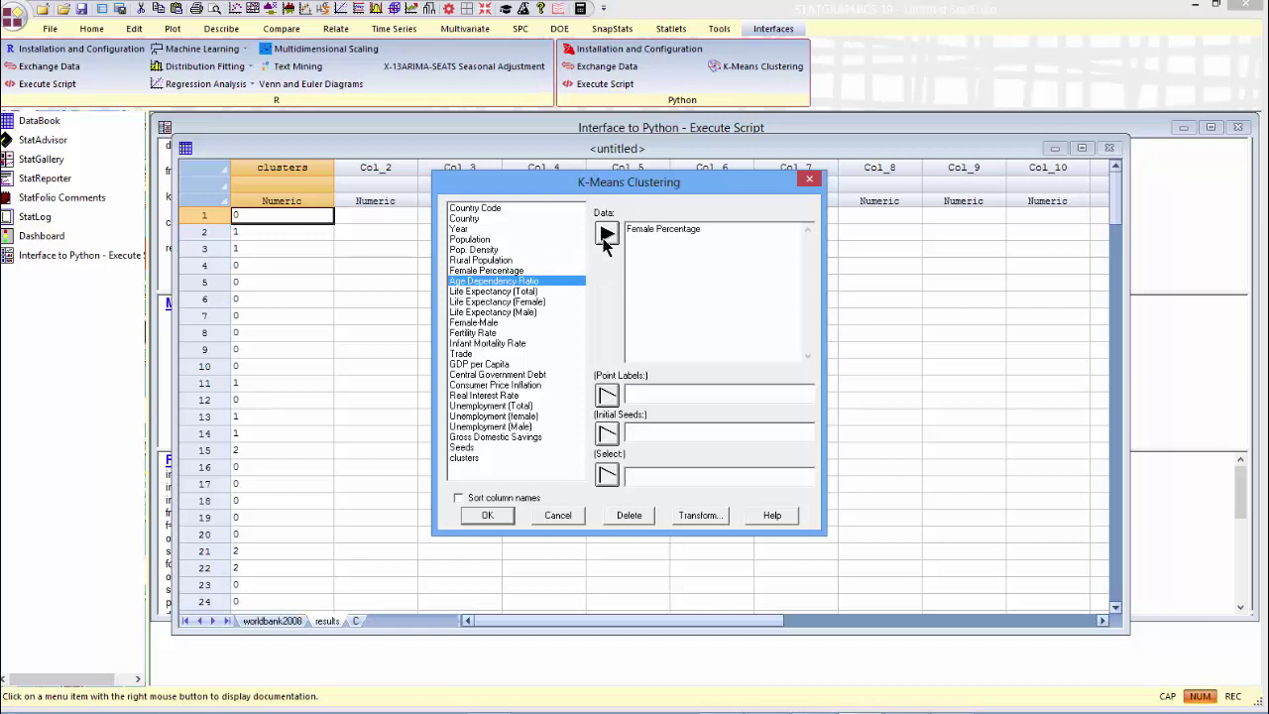
left_click(605, 234)
left_click(522, 291)
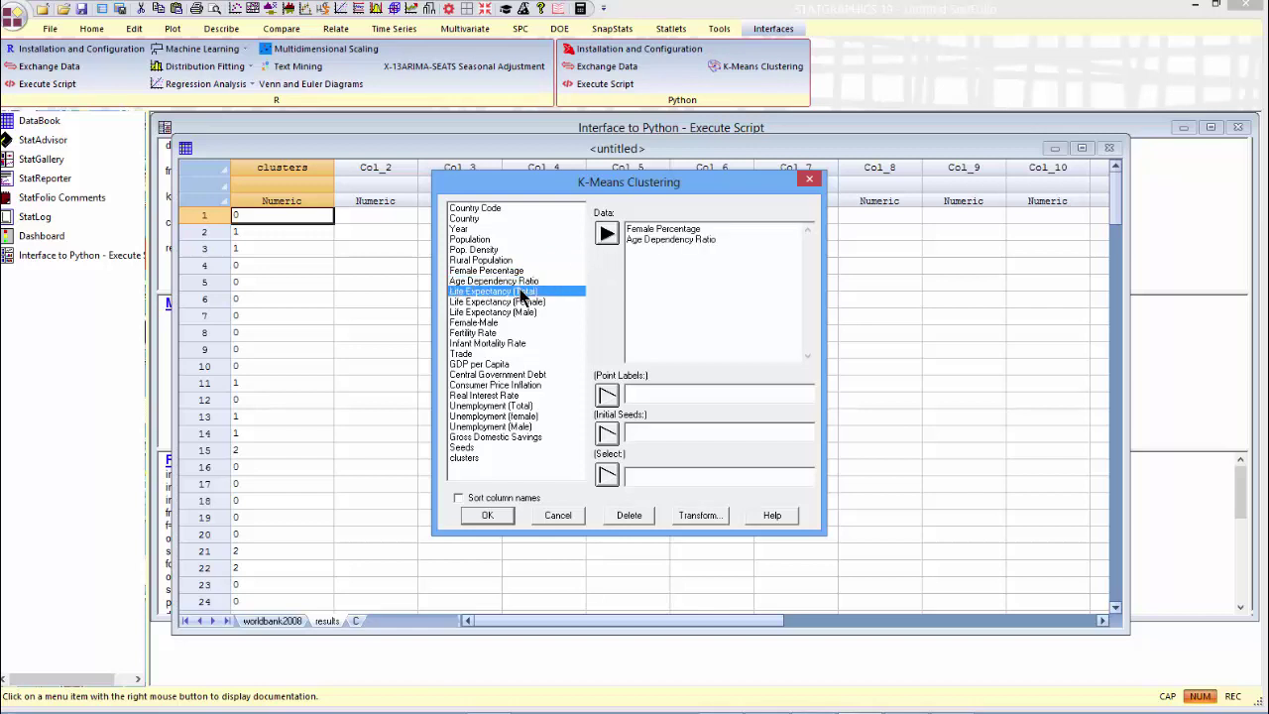
left_click(606, 235)
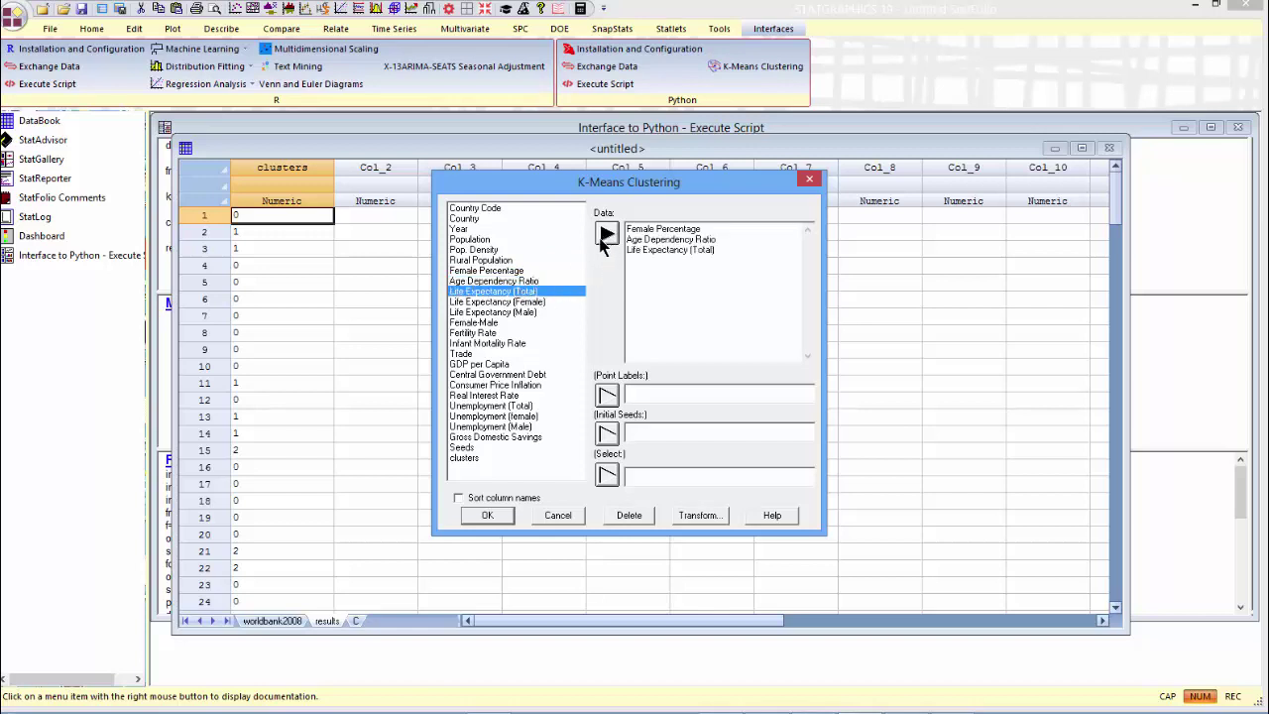
left_click(493, 333)
left_click(607, 236)
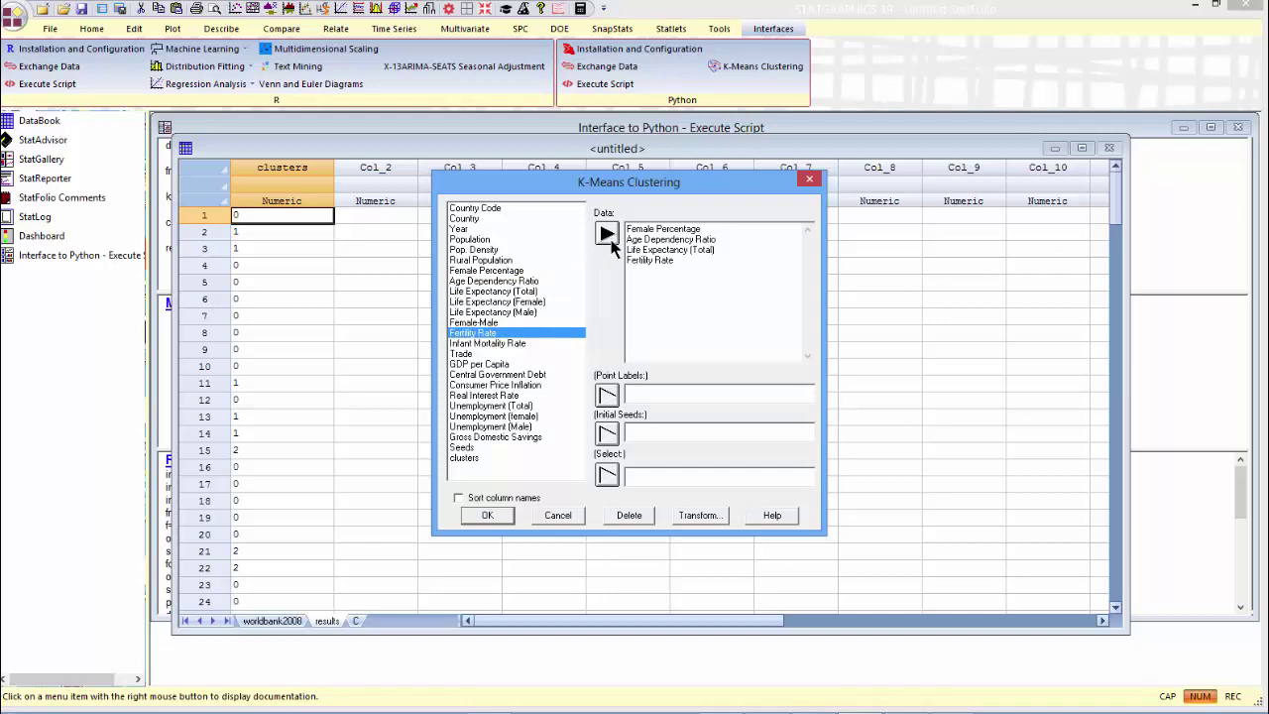
left_click(487, 516)
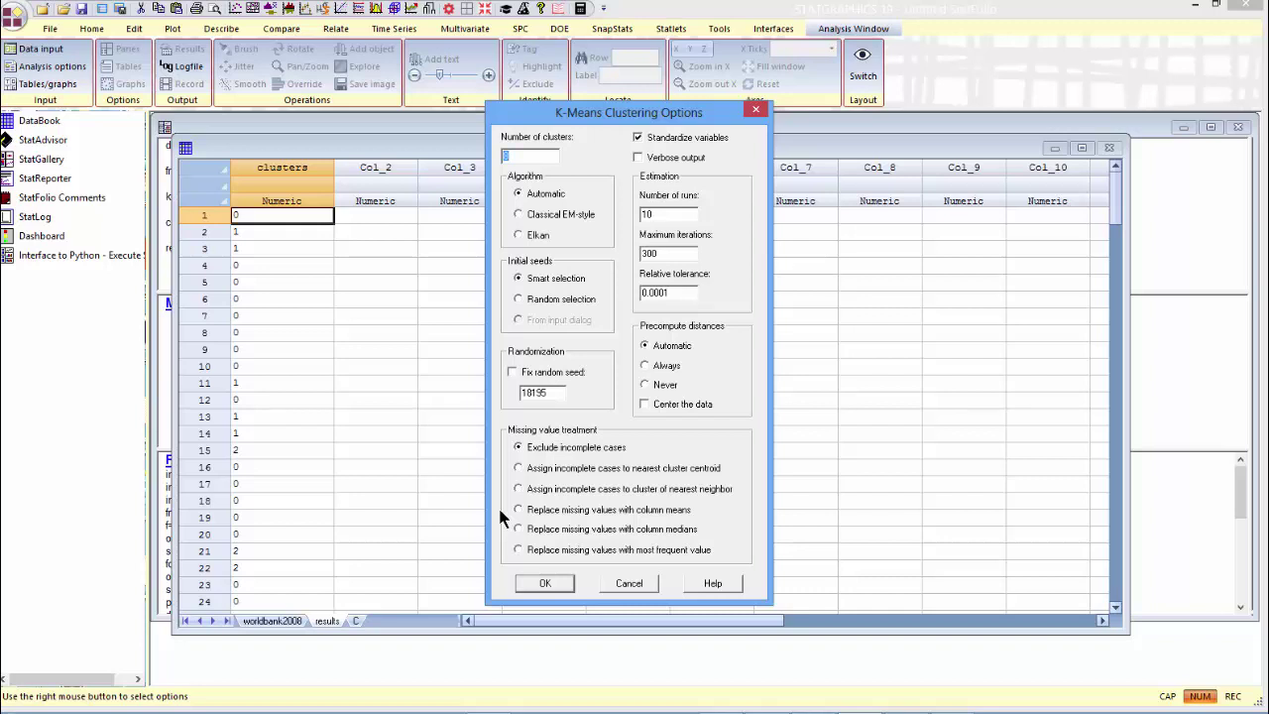
- Change the number of clusters from 8 to 3
left_click(536, 156)
left_click_drag(536, 155, 496, 155)
type("3")
- Accept the 3-cluster options and add a 3D Scatterplot to the output
left_click(546, 583)
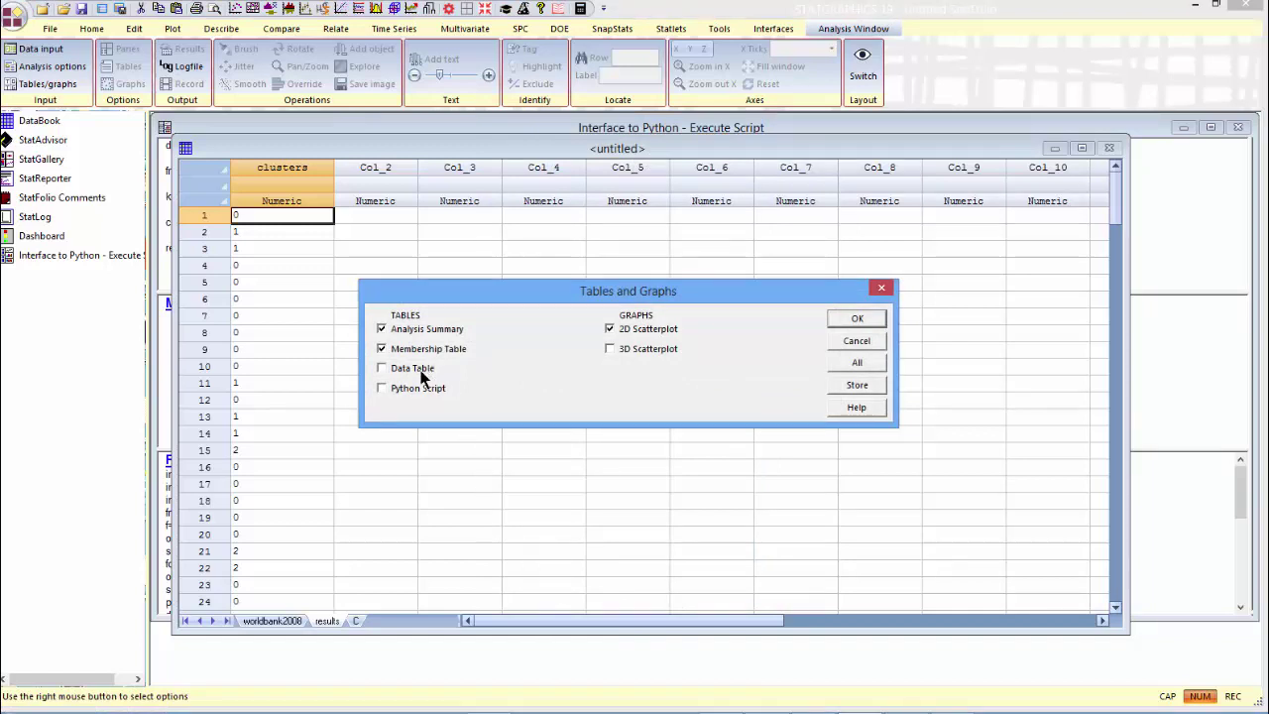
left_click(648, 350)
left_click(851, 320)
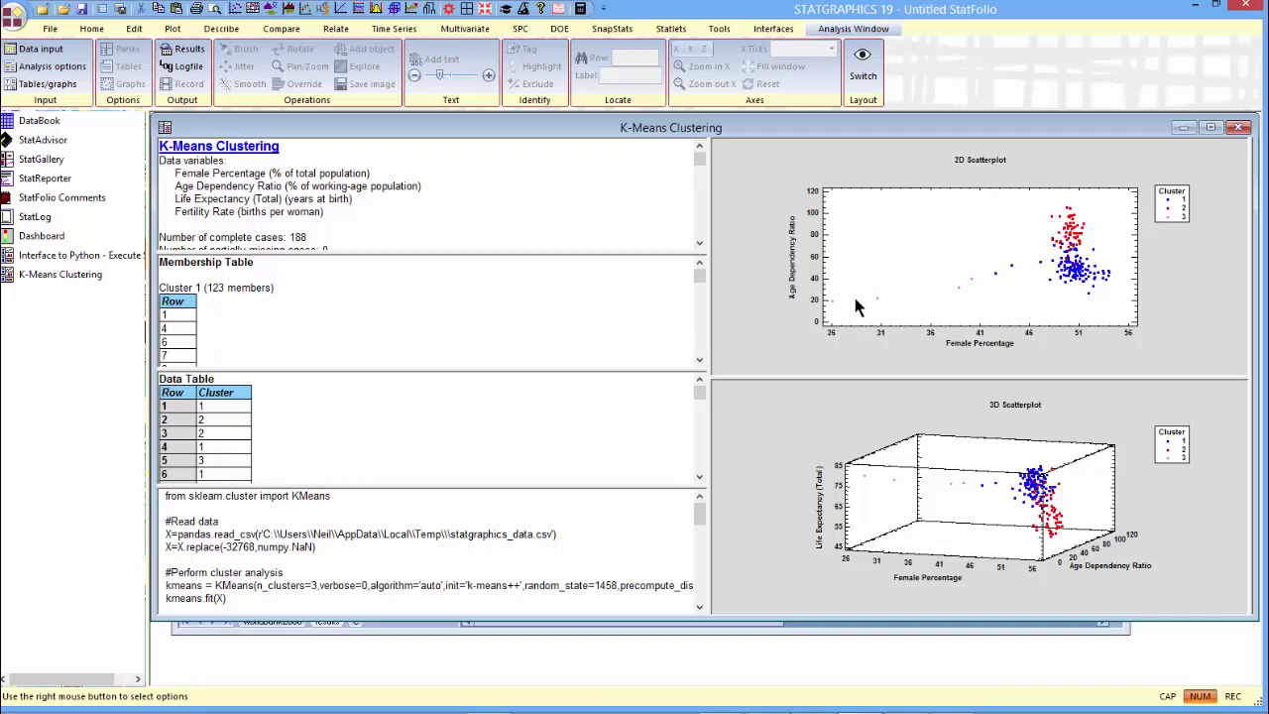
- Maximize the 3D Scatterplot and rotate it so the clusters separate
double_click(908, 424)
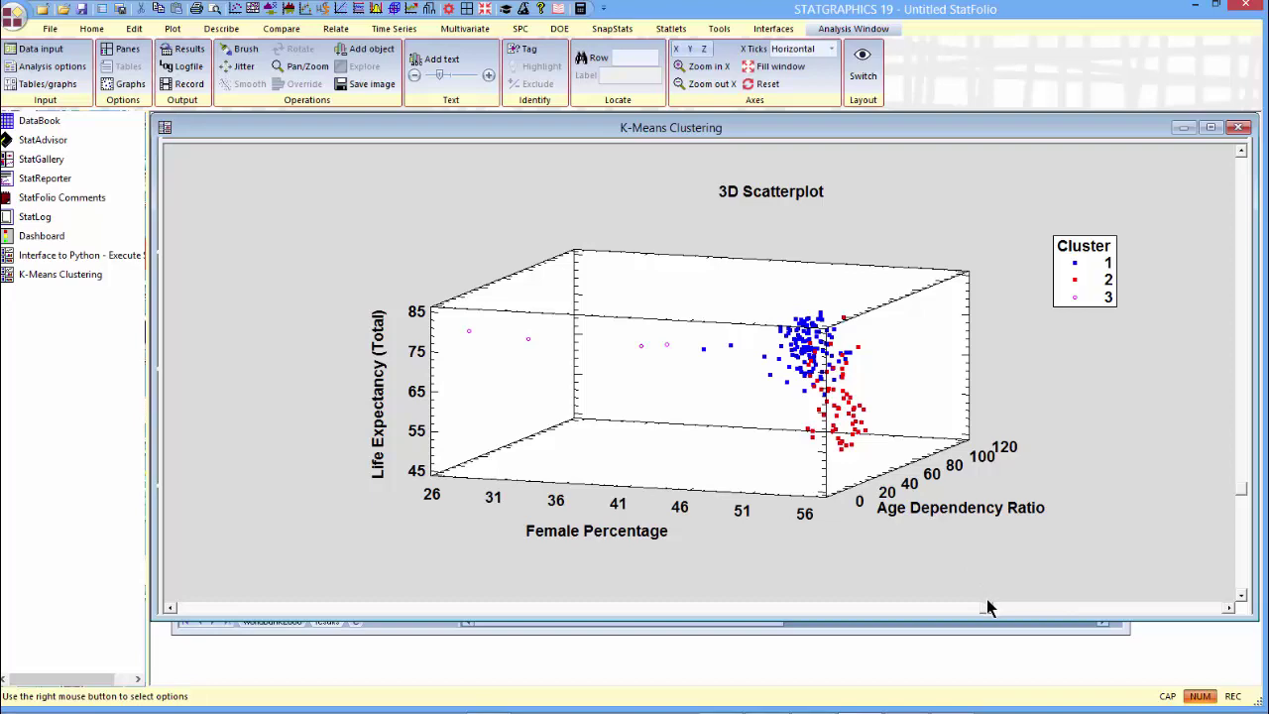
left_click_drag(987, 607, 767, 593)
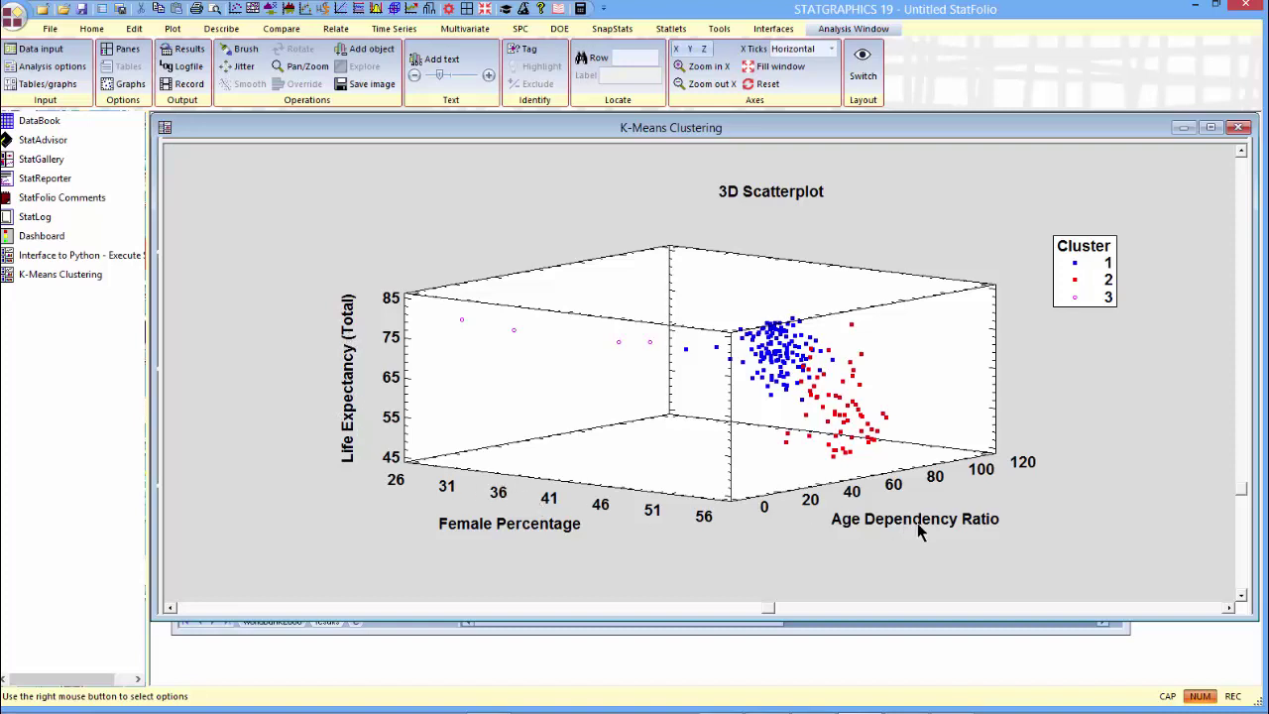
left_click_drag(769, 606, 584, 596)
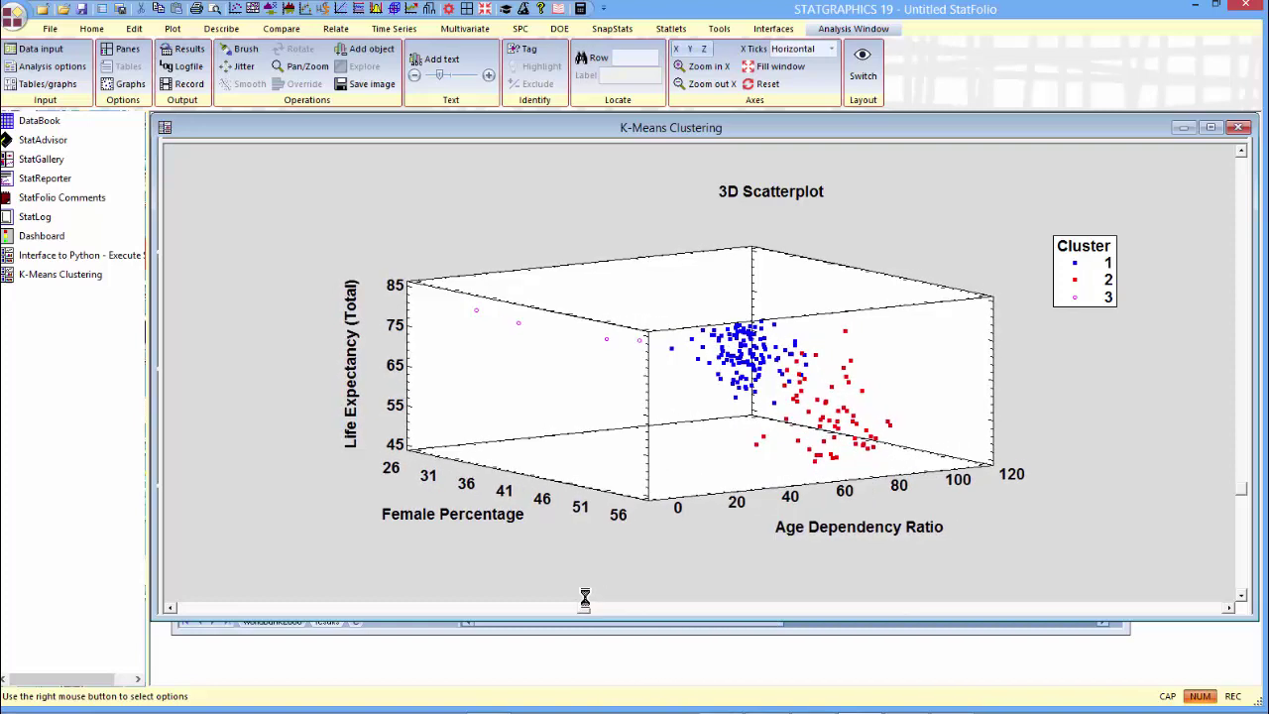